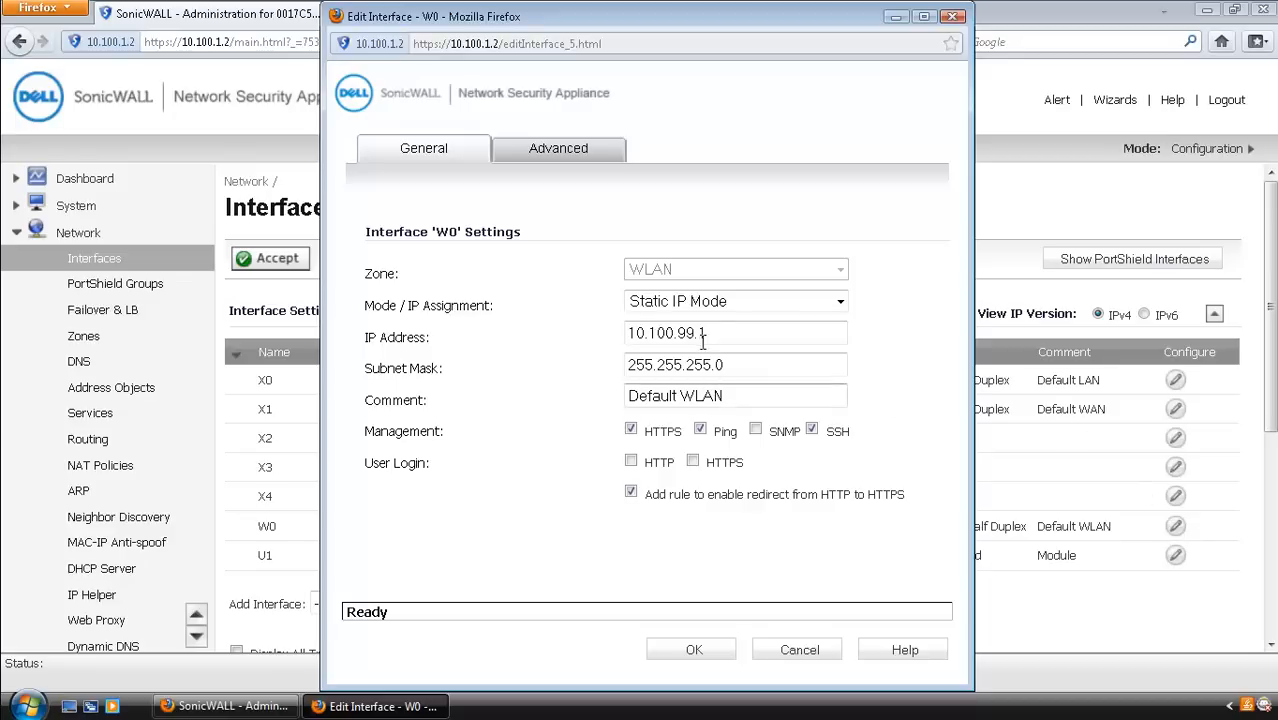
Step: Select W0's current IP address 10.100.99.1 in Edit Interface so it can be replaced
{"action": "left_click_drag", "start_coordinate": [709, 338], "coordinate": [624, 337]}
Step: Set the W0 IP address to 192.168.10.1 and its comment to Testing
{"action": "type", "text": "192.168.10.1"}
{"action": "left_click", "coordinate": [742, 364]}
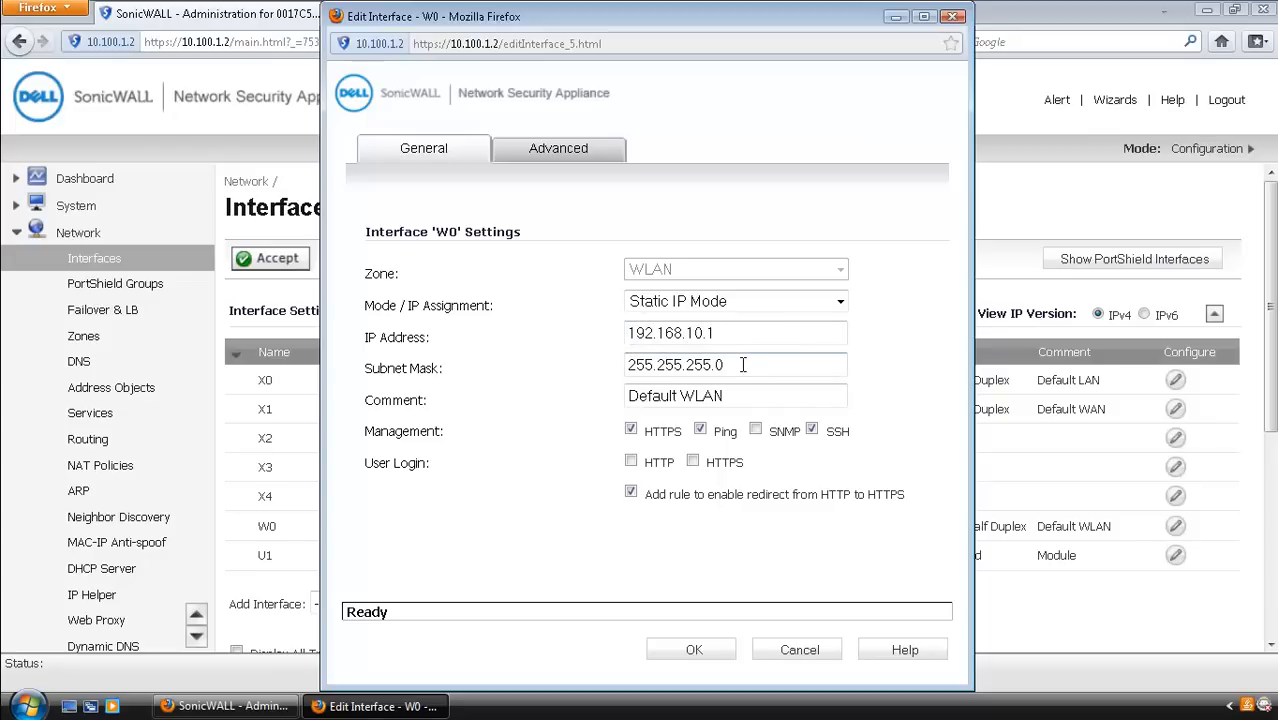
{"action": "left_click_drag", "start_coordinate": [650, 364], "coordinate": [622, 366]}
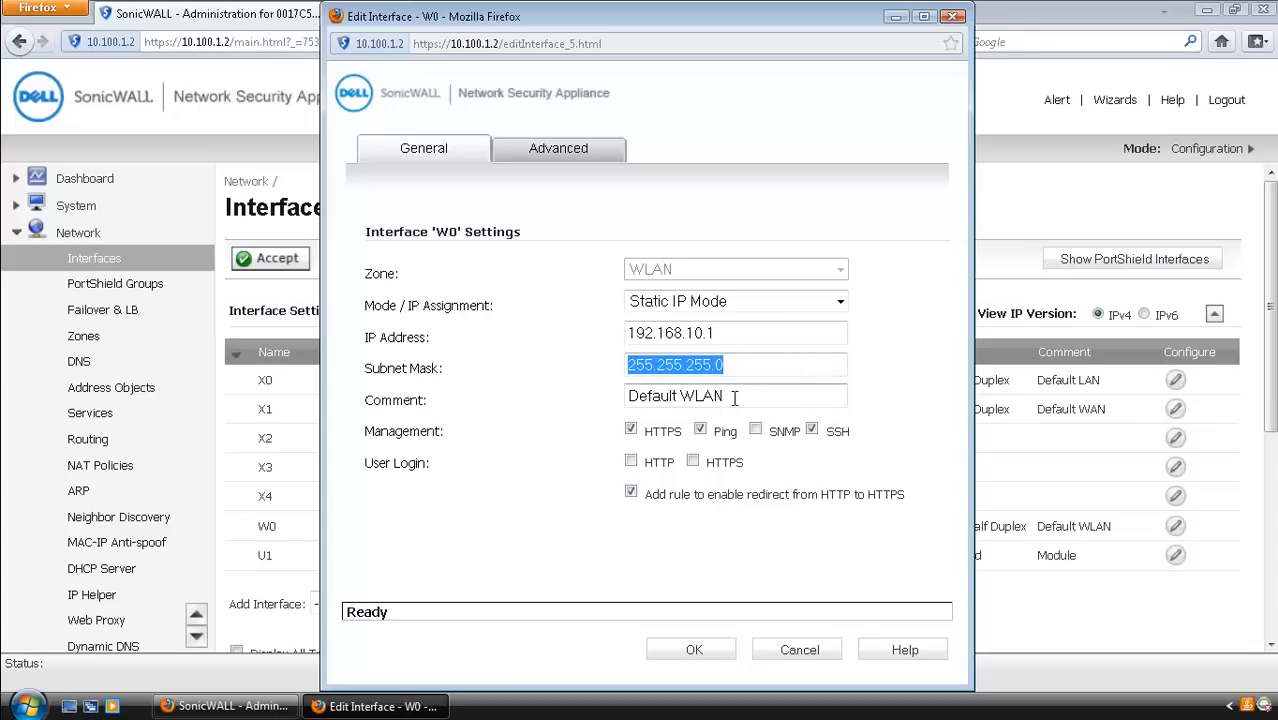
{"action": "left_click_drag", "start_coordinate": [733, 400], "coordinate": [617, 403]}
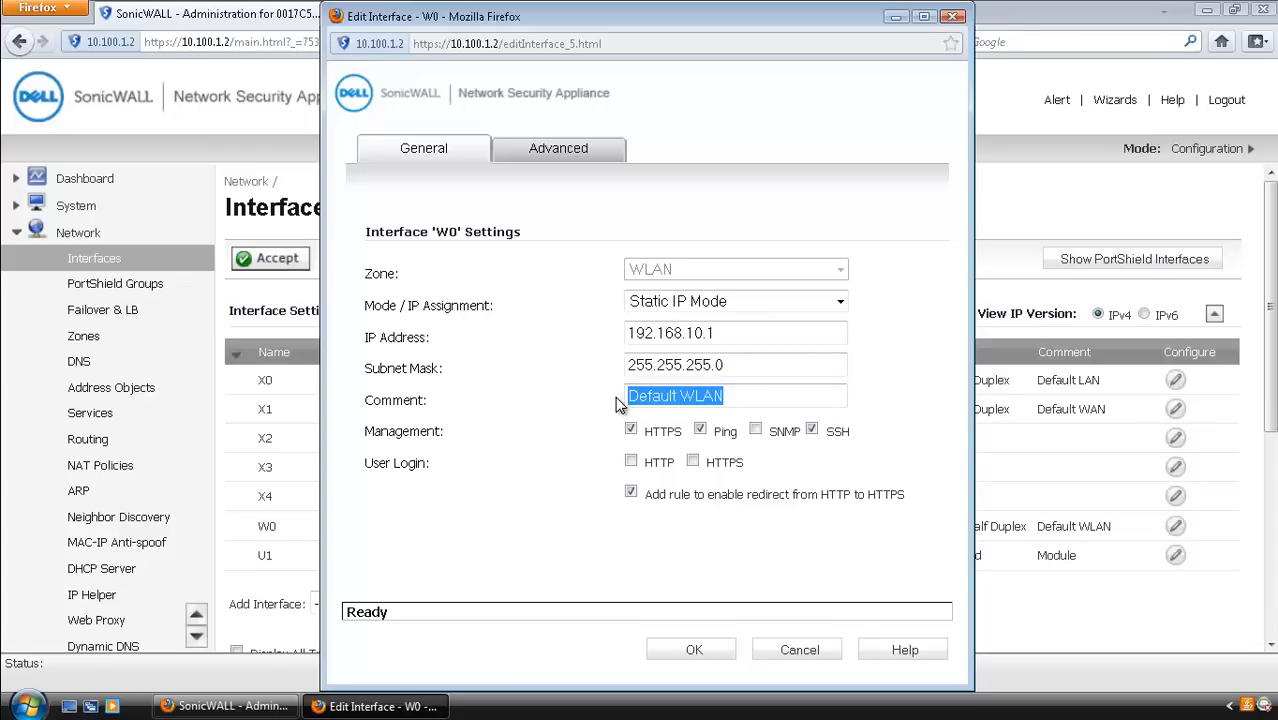
{"action": "type", "text": "T"}
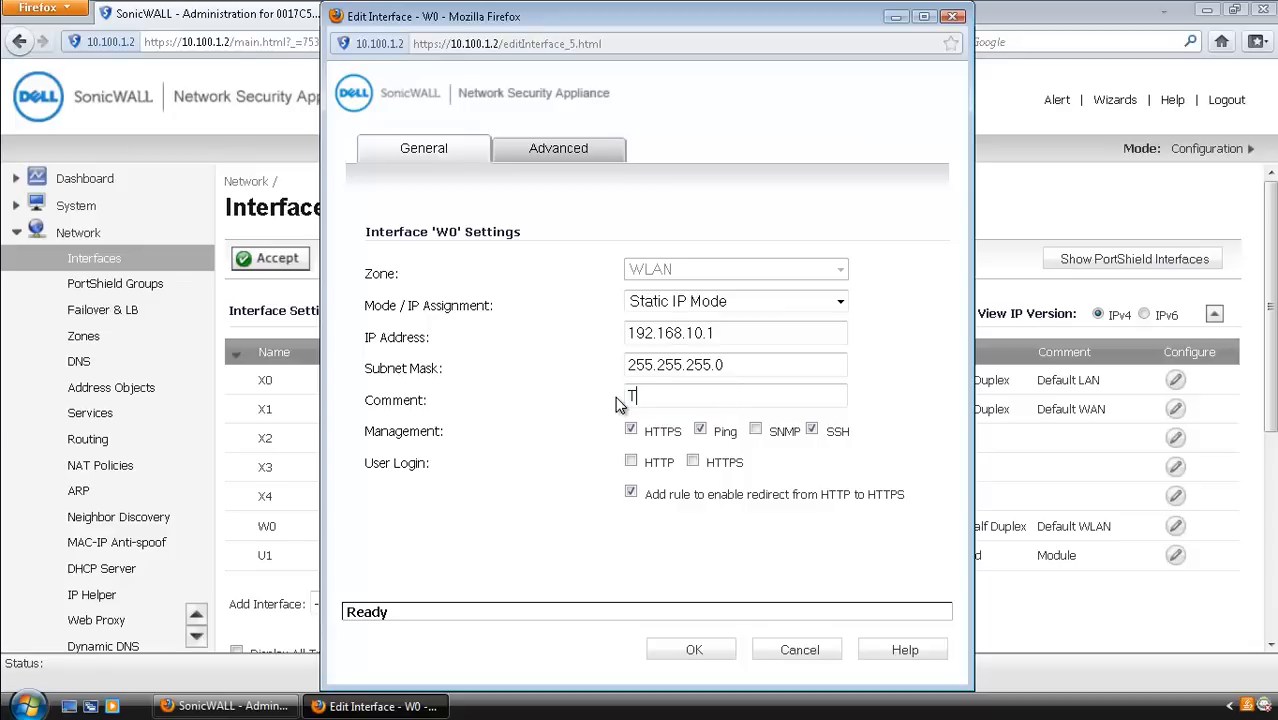
{"action": "type", "text": "esting"}
Step: Disable Ping and SSH management on W0, save the interface, and accept the changes
{"action": "left_click", "coordinate": [812, 431]}
{"action": "left_click", "coordinate": [700, 431]}
{"action": "left_click", "coordinate": [697, 650]}
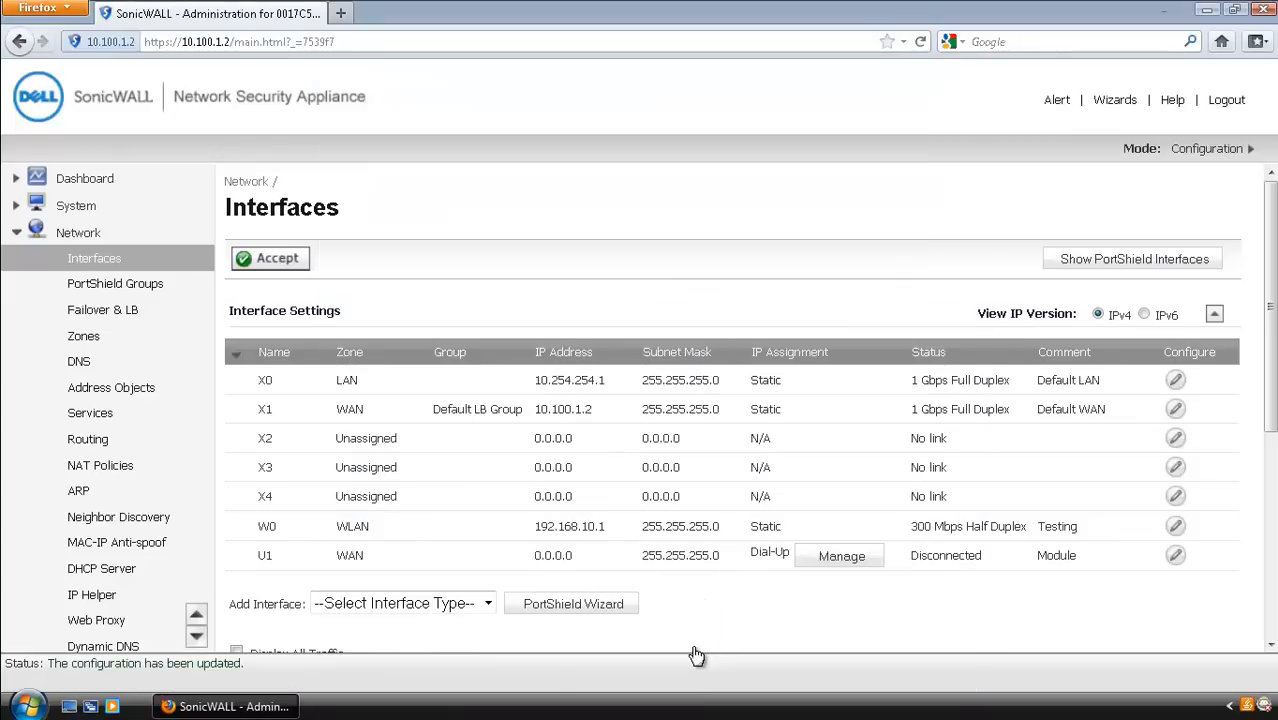
{"action": "left_click", "coordinate": [278, 260]}
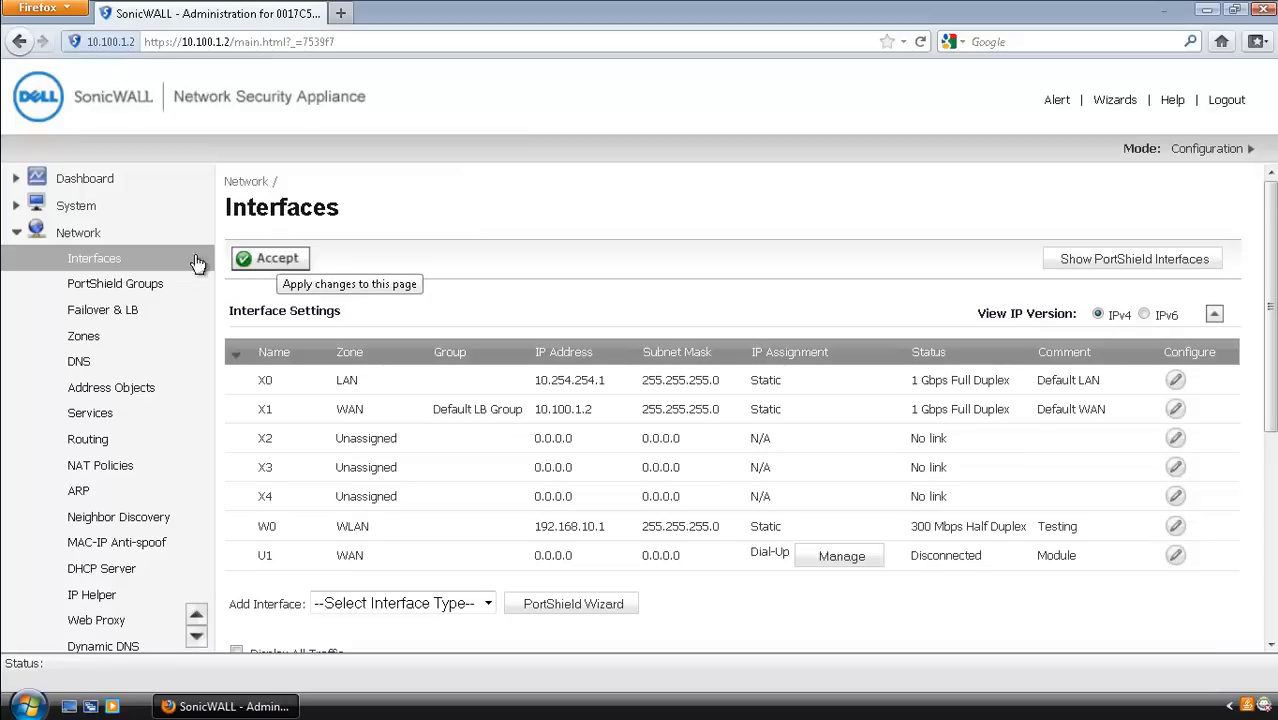
Step: Go to Network > Zones and edit the WLAN zone
{"action": "left_click", "coordinate": [84, 338]}
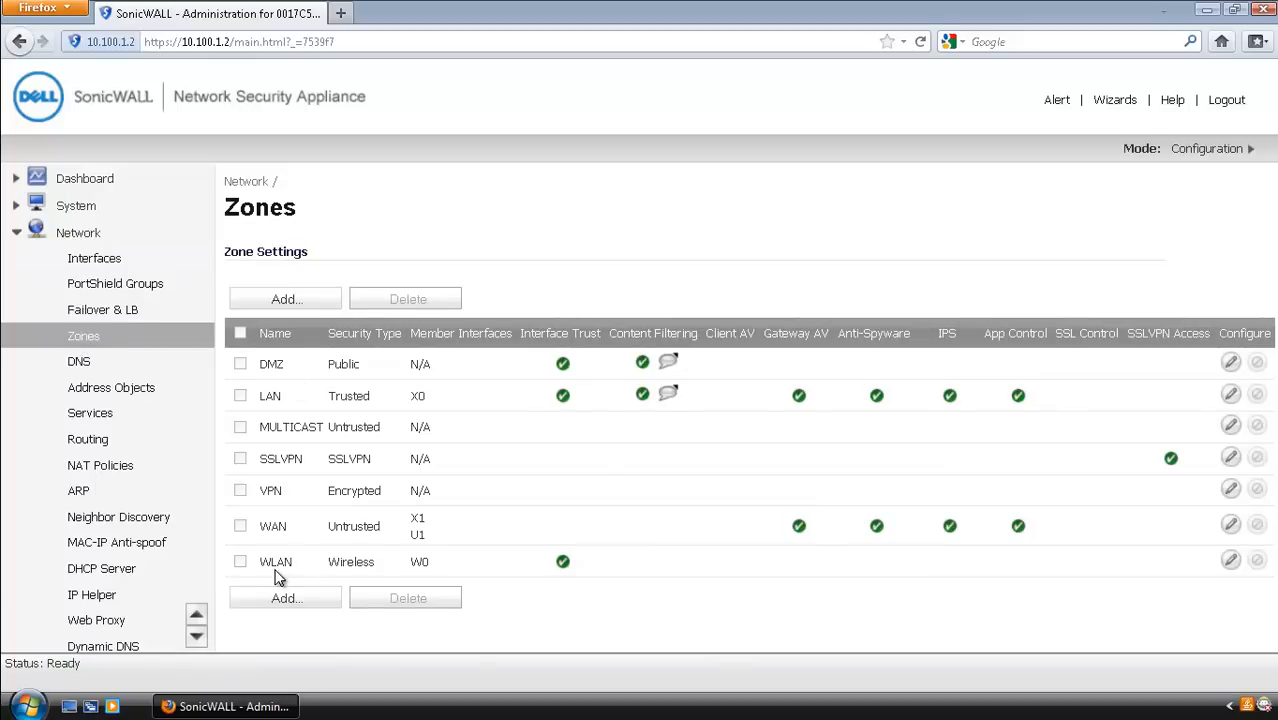
{"action": "left_click", "coordinate": [1230, 561]}
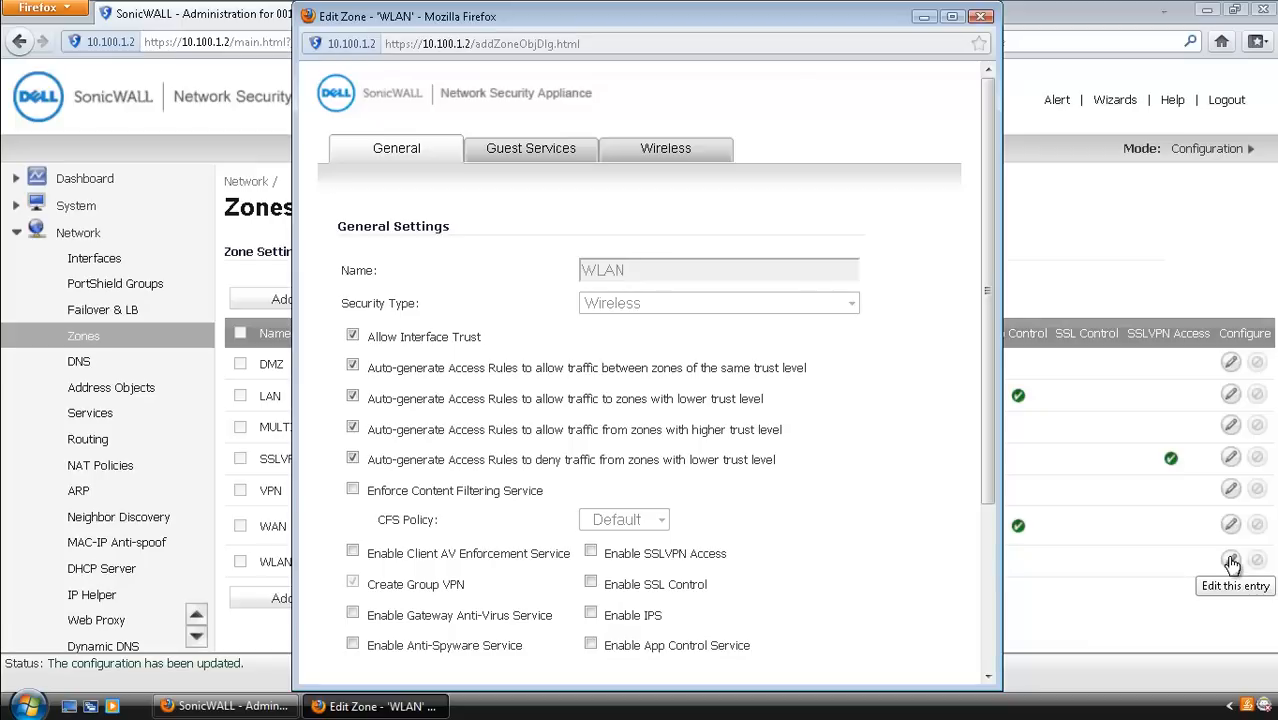
Step: Turn off interface trust and enforce content filtering for the WLAN zone
{"action": "left_click", "coordinate": [352, 338]}
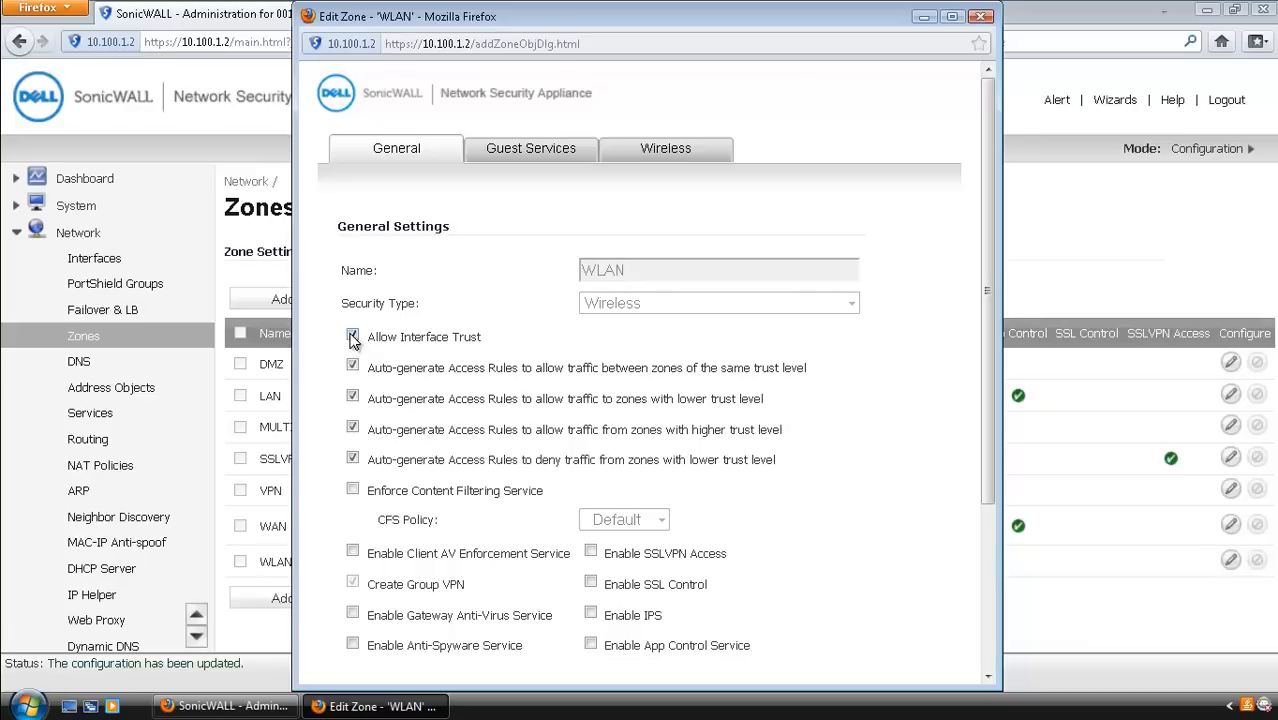
{"action": "mouse_move", "coordinate": [352, 340]}
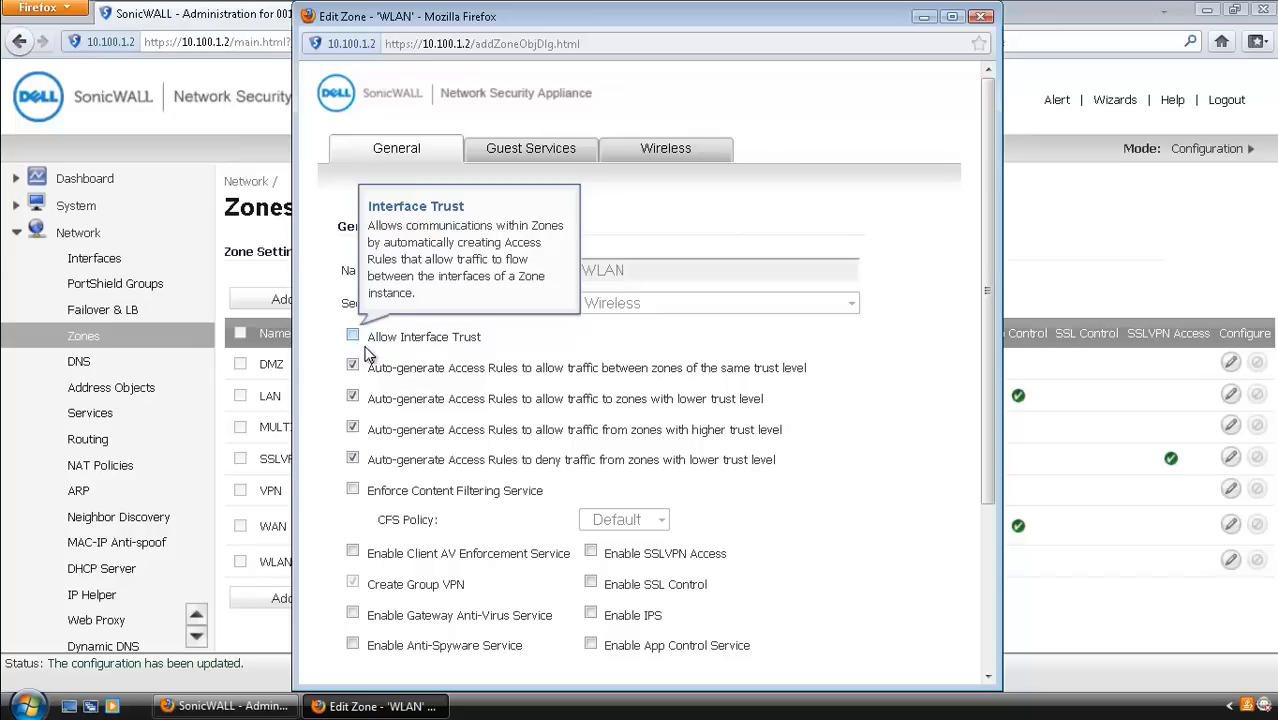
{"action": "left_click", "coordinate": [353, 491]}
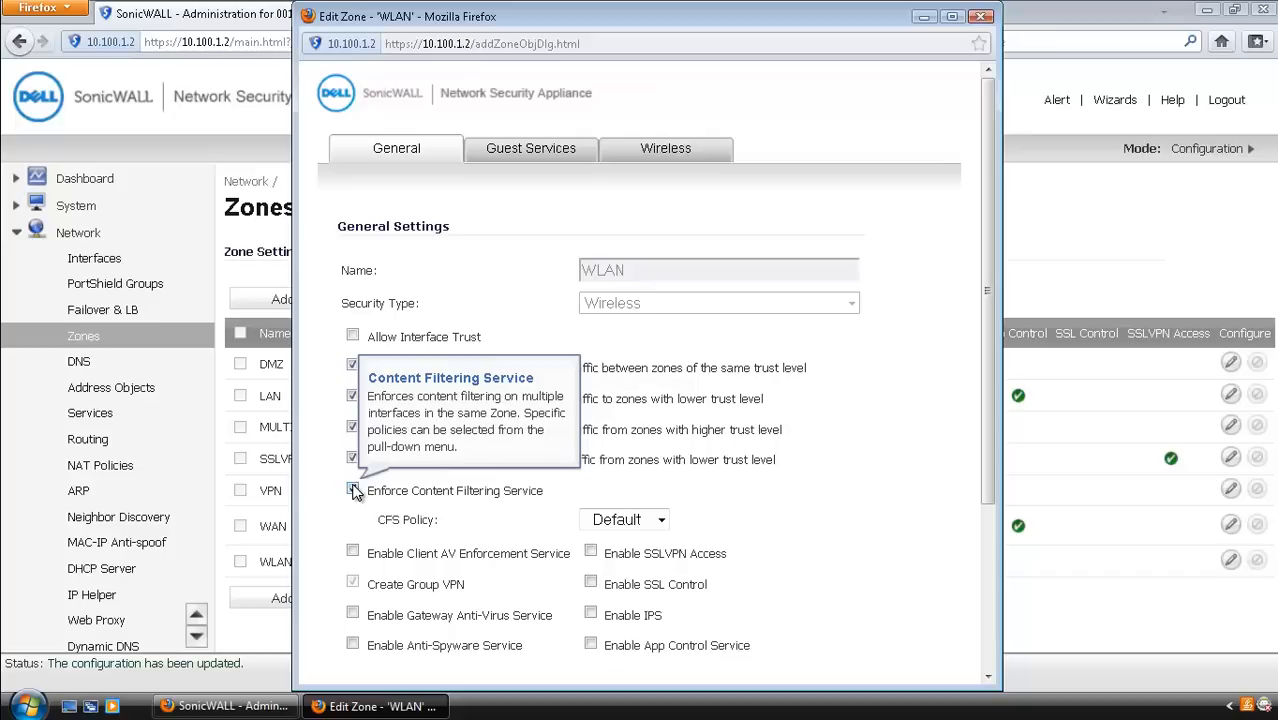
Step: On the Wireless tab, allow traffic not generated by a SonicPoint, then view Guest Services
{"action": "left_click", "coordinate": [667, 150]}
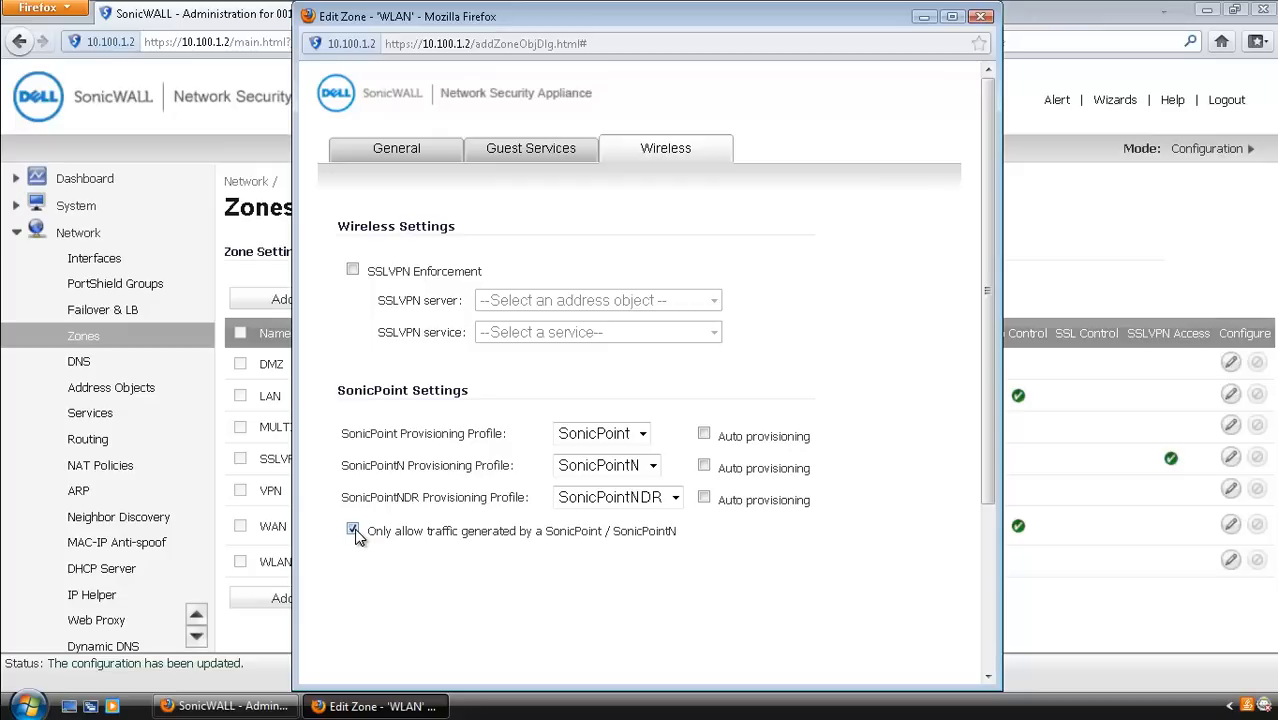
{"action": "mouse_move", "coordinate": [358, 536]}
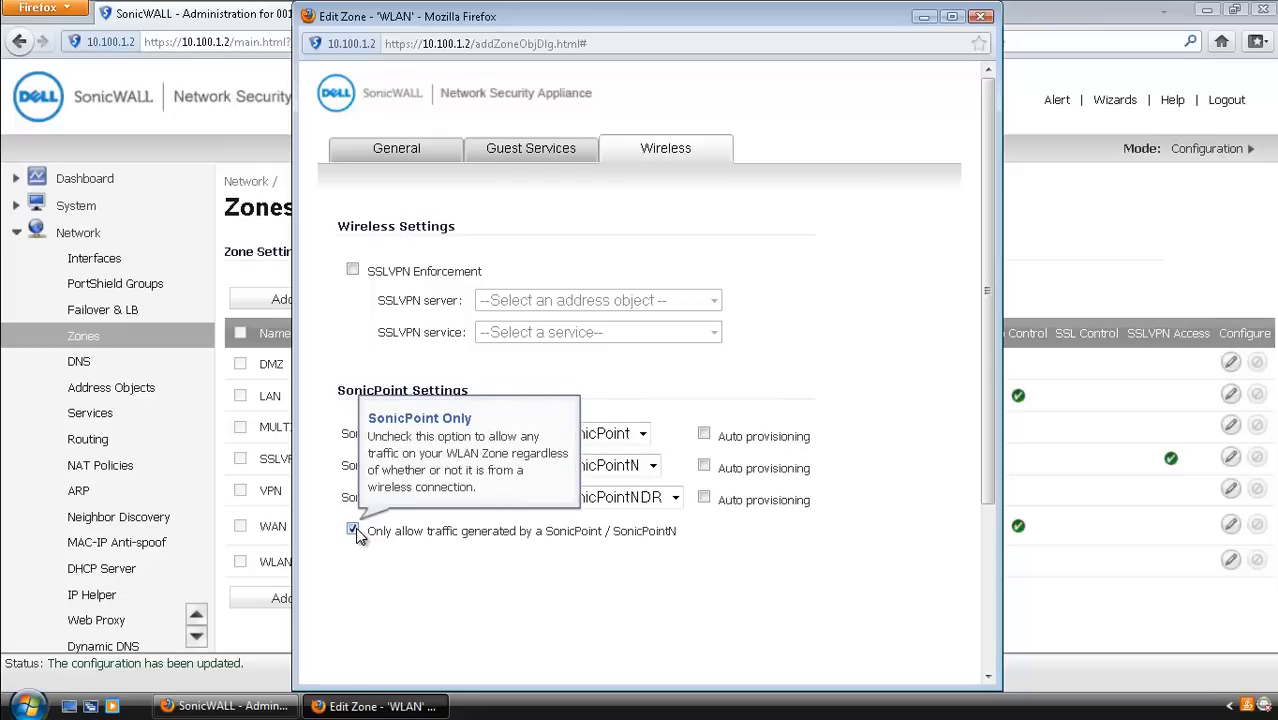
{"action": "left_click", "coordinate": [354, 529]}
{"action": "left_click", "coordinate": [548, 155]}
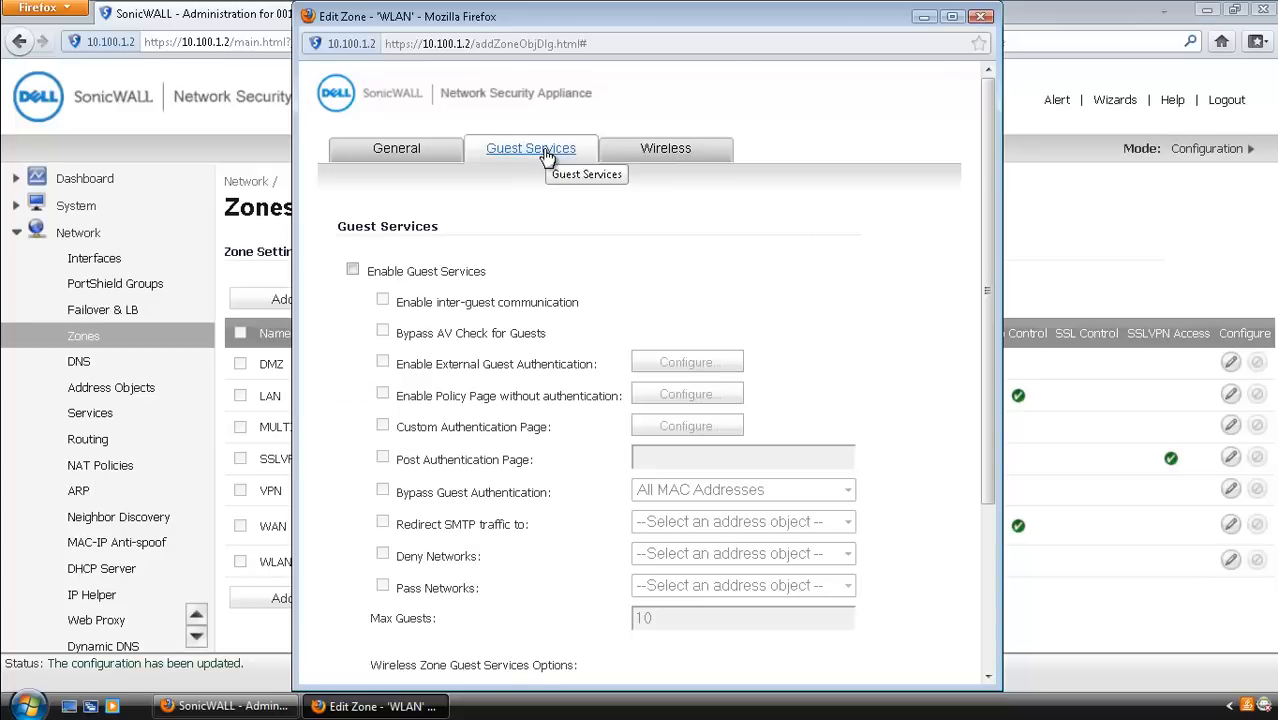
Step: Enable guest services with inter-guest communication and AV-check bypass, then save the WLAN zone
{"action": "left_click", "coordinate": [351, 270]}
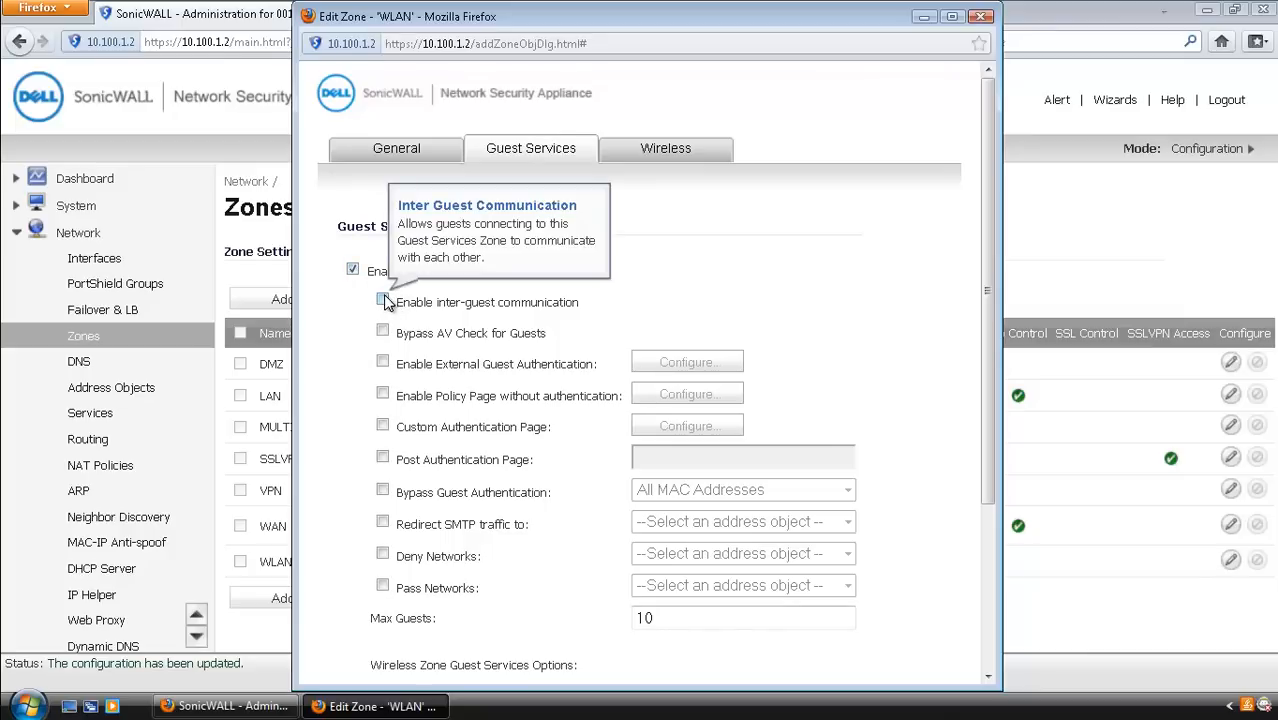
{"action": "left_click", "coordinate": [383, 301]}
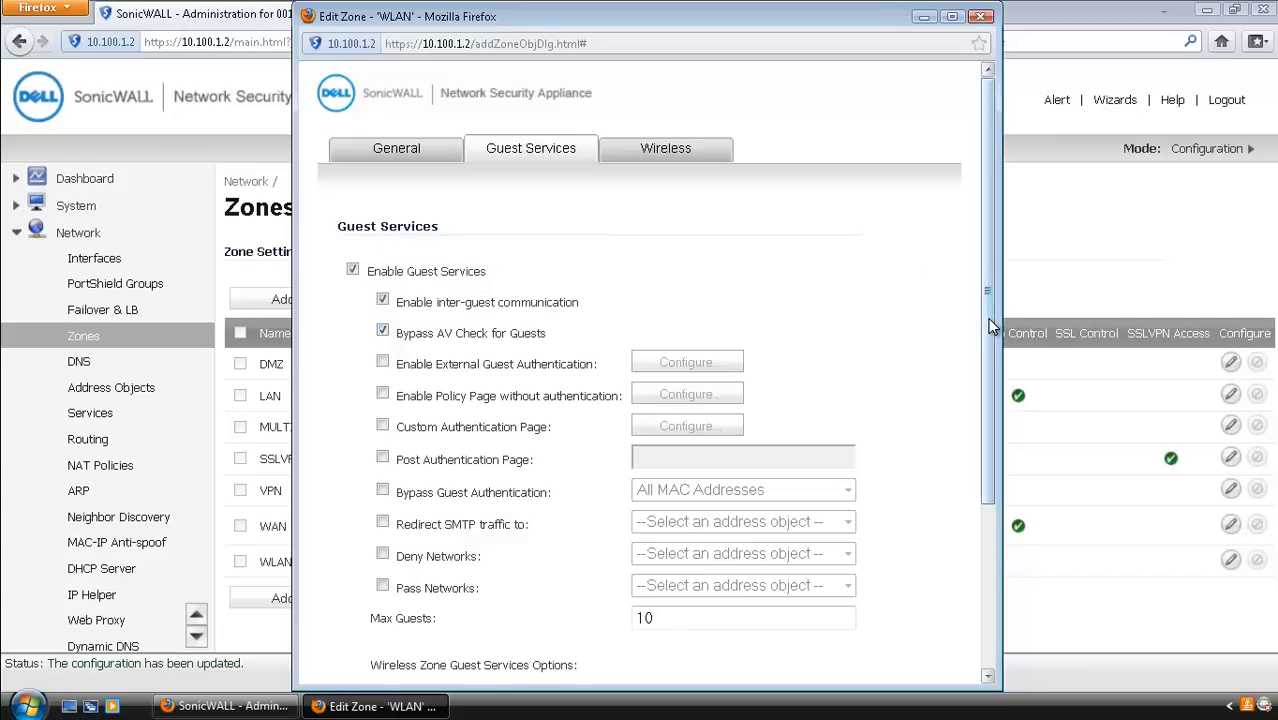
{"action": "left_click_drag", "start_coordinate": [986, 340], "coordinate": [975, 560]}
{"action": "left_click", "coordinate": [802, 664]}
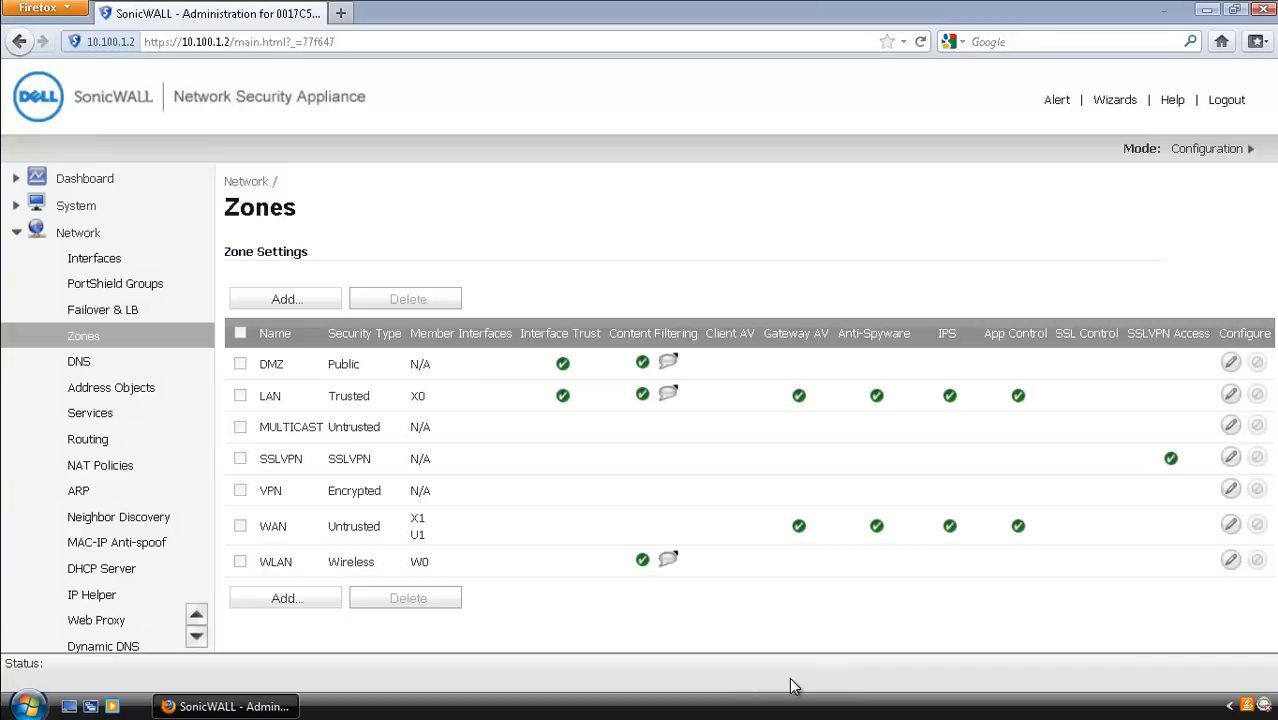
Step: Navigate the sidebar to Wireless and open the Wireless > Settings page
{"action": "left_click", "coordinate": [197, 633]}
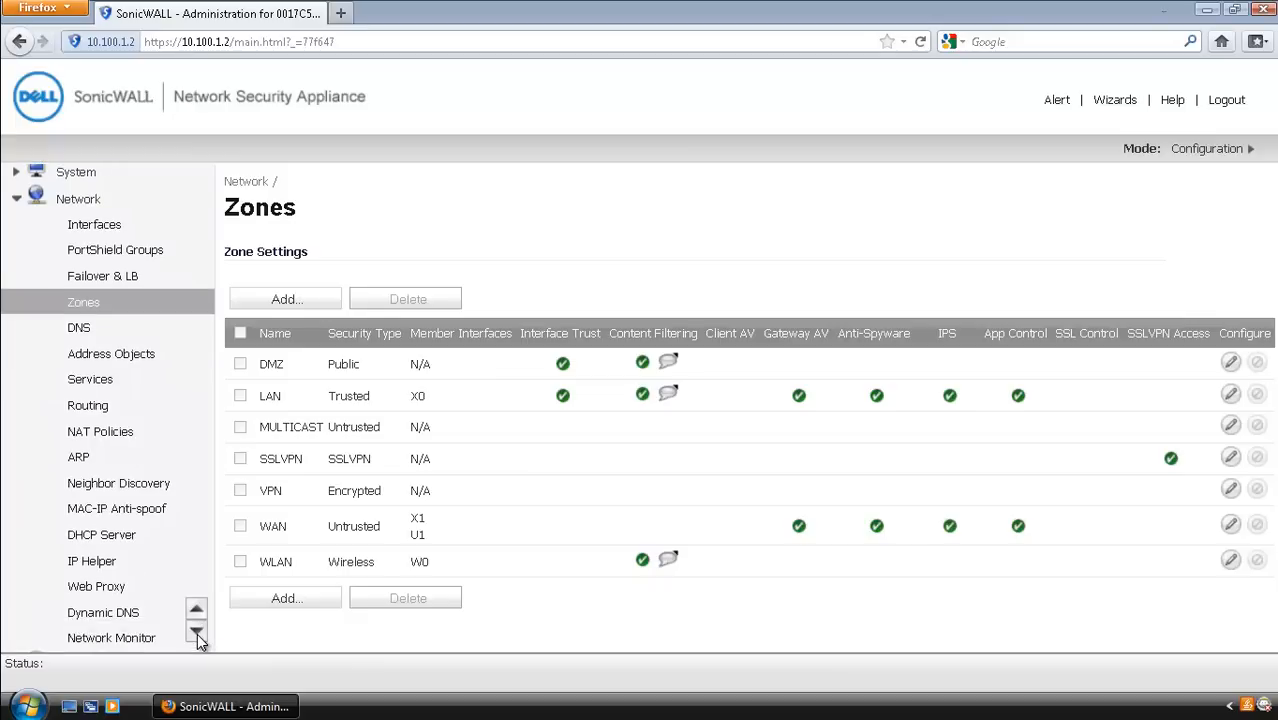
{"action": "scroll", "coordinate": [128, 381], "scroll_direction": "down", "scroll_amount": 2}
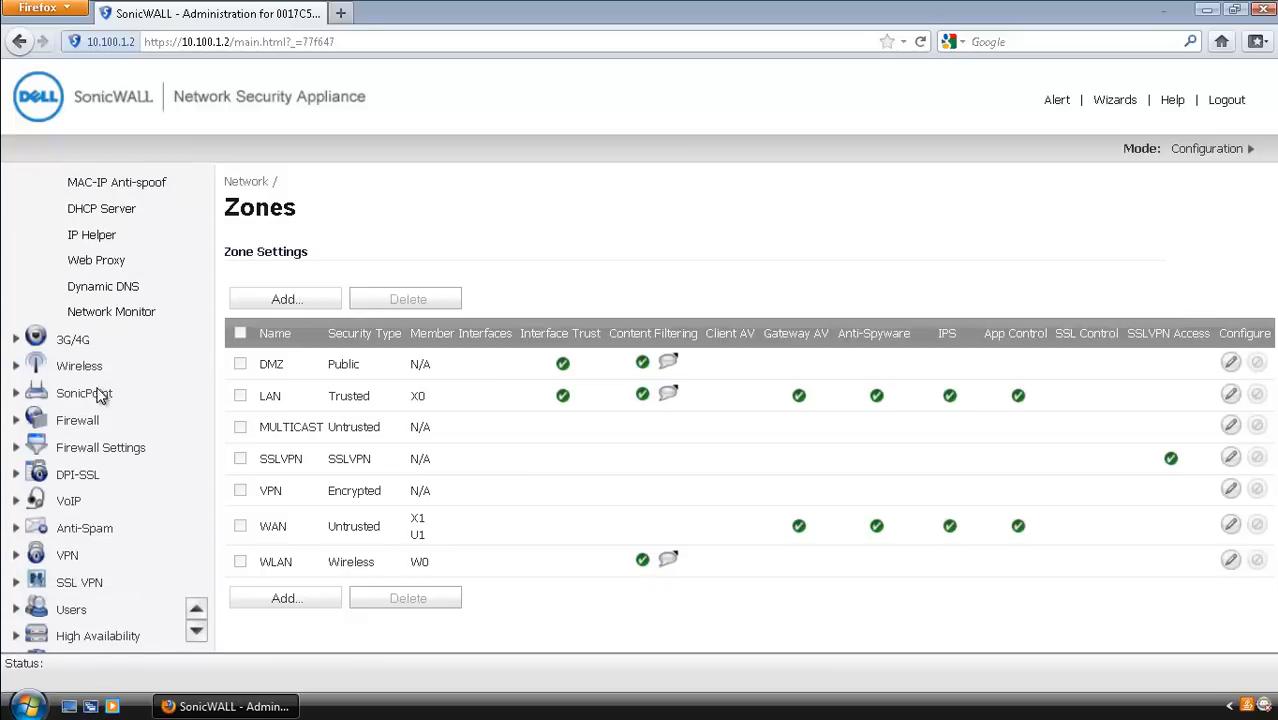
{"action": "left_click", "coordinate": [88, 372]}
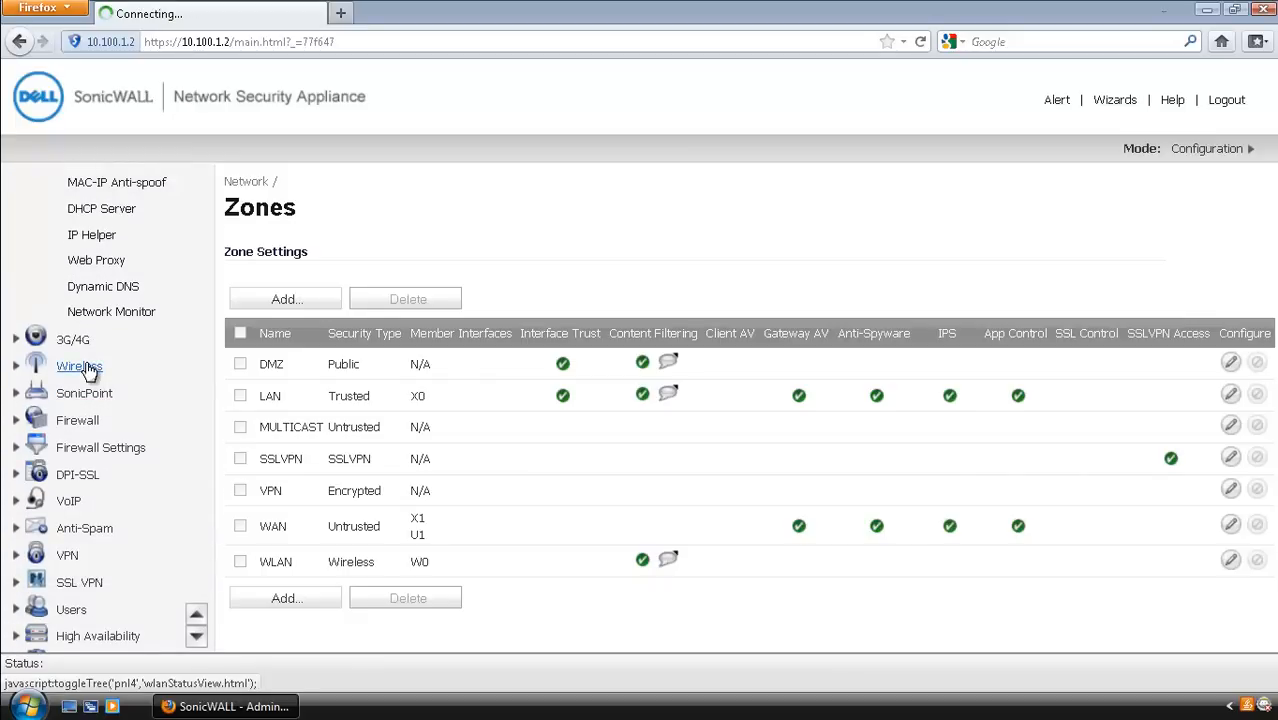
{"action": "scroll", "coordinate": [88, 372], "scroll_direction": "down", "scroll_amount": 5}
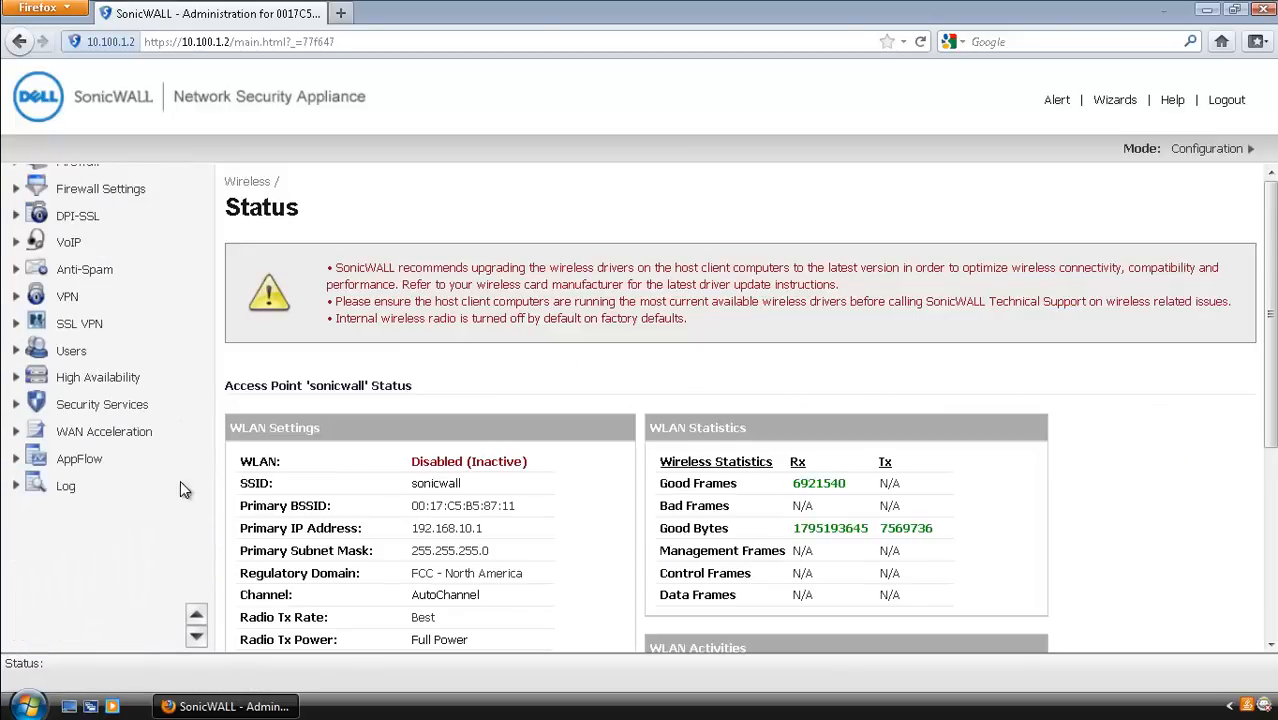
{"action": "left_click", "coordinate": [197, 615]}
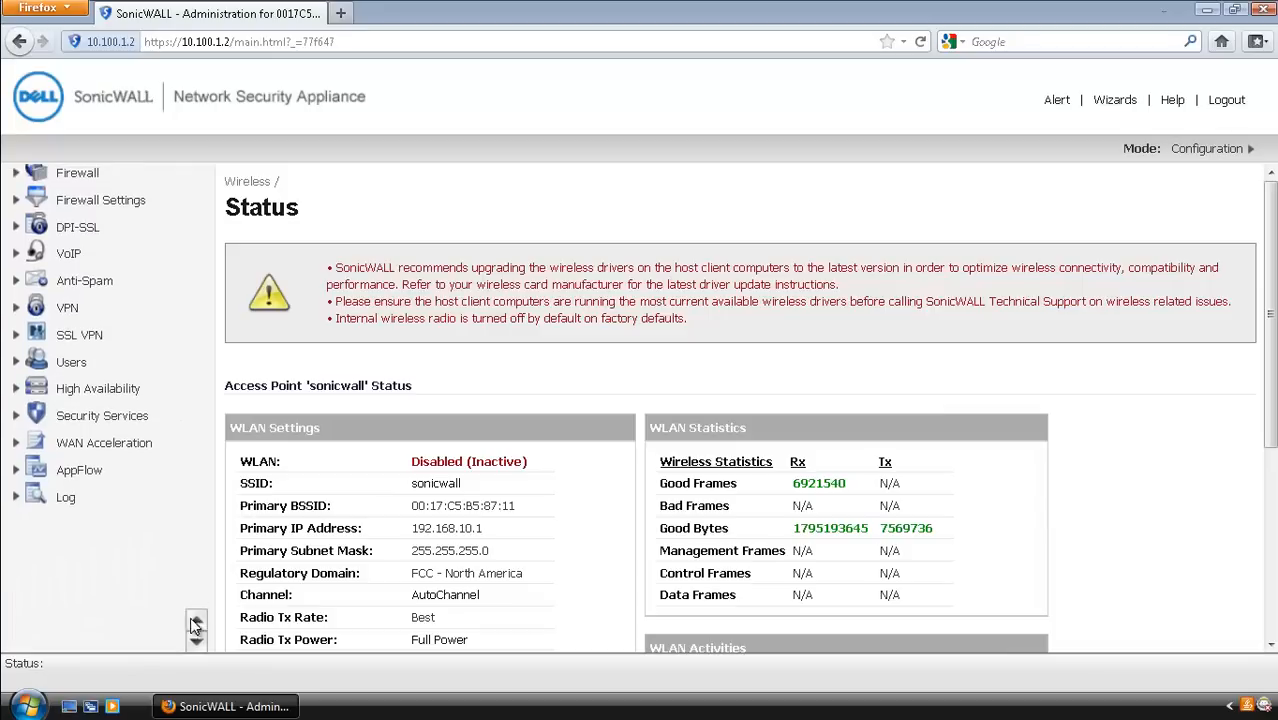
{"action": "left_click", "coordinate": [198, 621]}
{"action": "left_click_drag", "start_coordinate": [198, 621], "coordinate": [198, 621]}
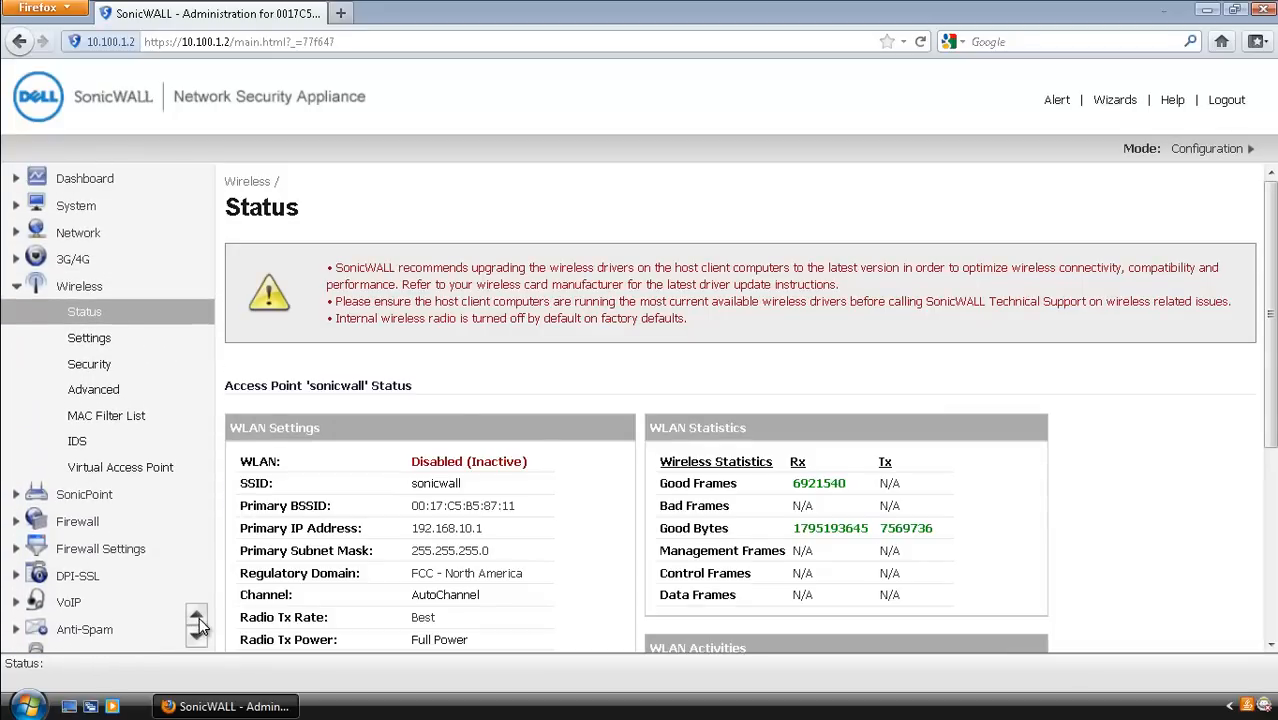
{"action": "left_click", "coordinate": [89, 340]}
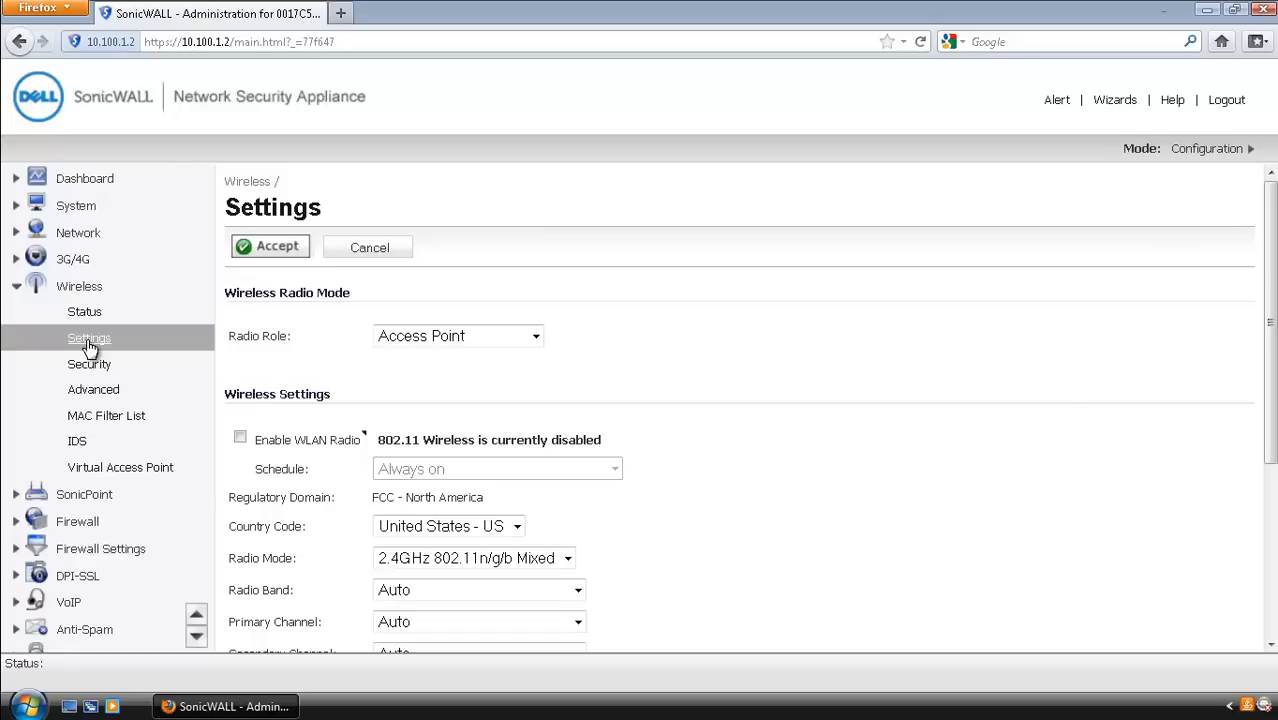
Step: Enable the WLAN radio, change the SSID from sonicwall to GuestTesting, and accept
{"action": "left_click", "coordinate": [240, 440]}
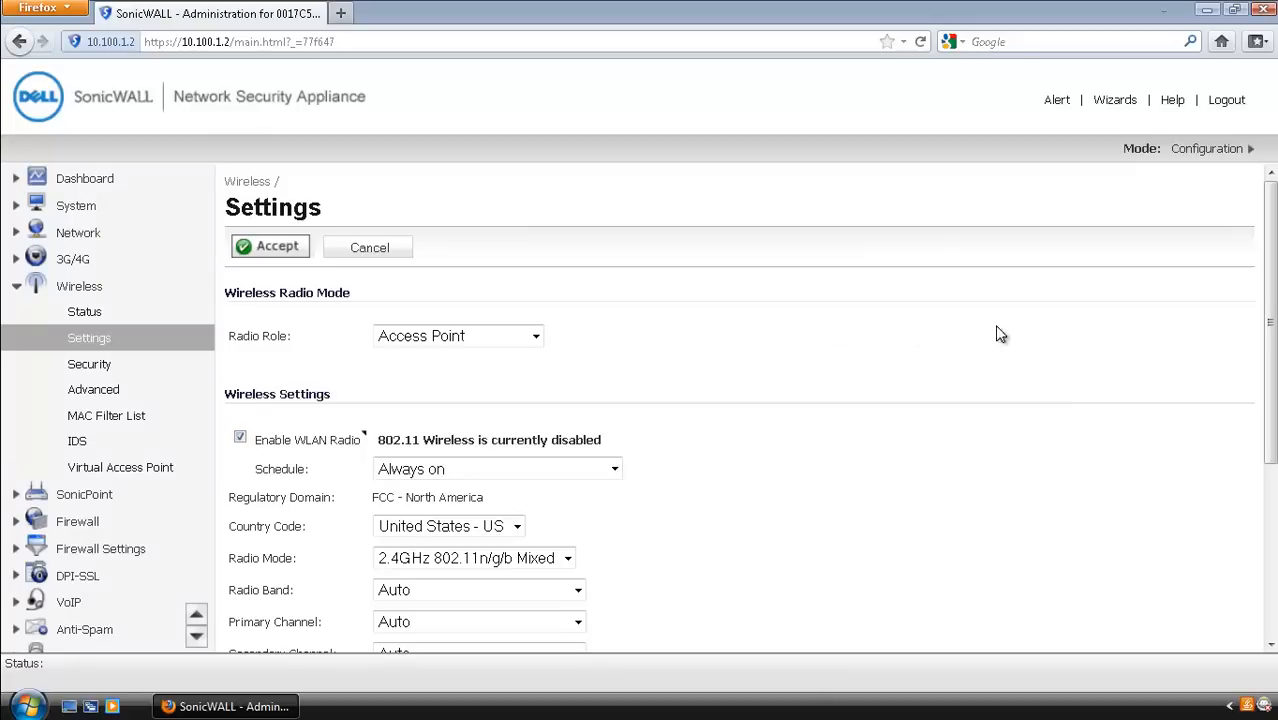
{"action": "left_click_drag", "start_coordinate": [1270, 366], "coordinate": [1274, 596]}
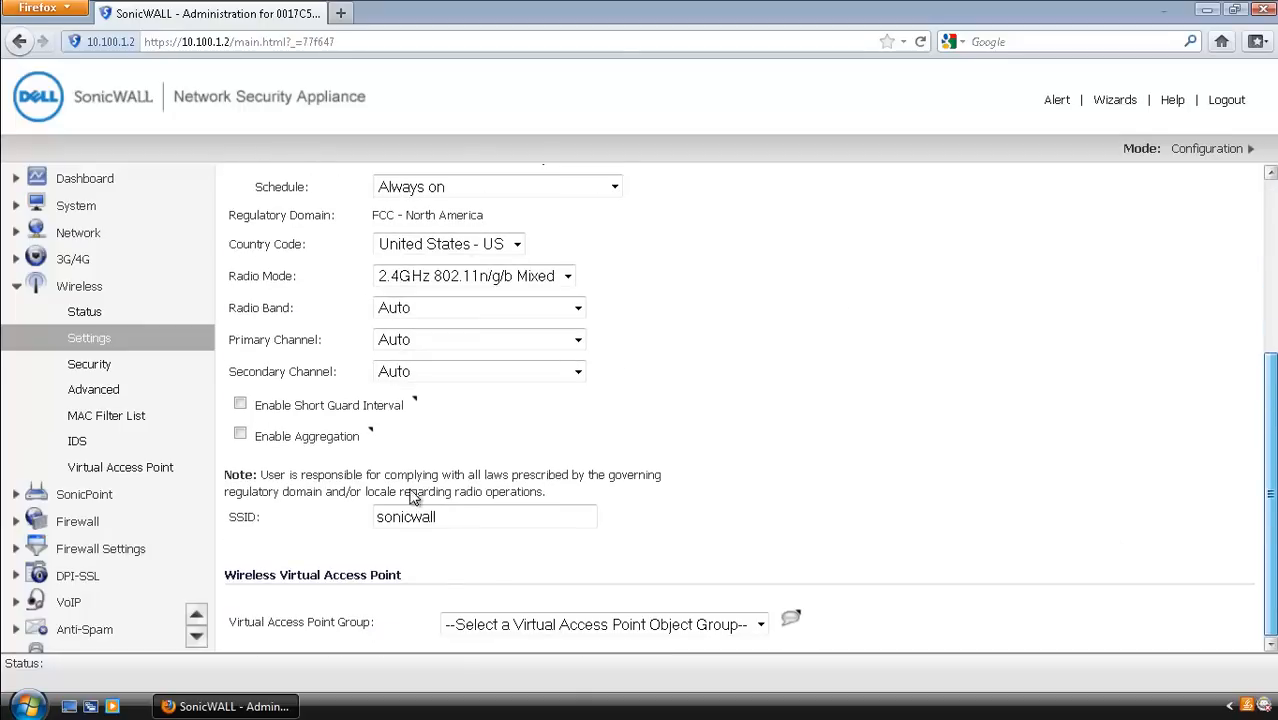
{"action": "left_click", "coordinate": [520, 516]}
{"action": "left_click_drag", "start_coordinate": [400, 516], "coordinate": [368, 516]}
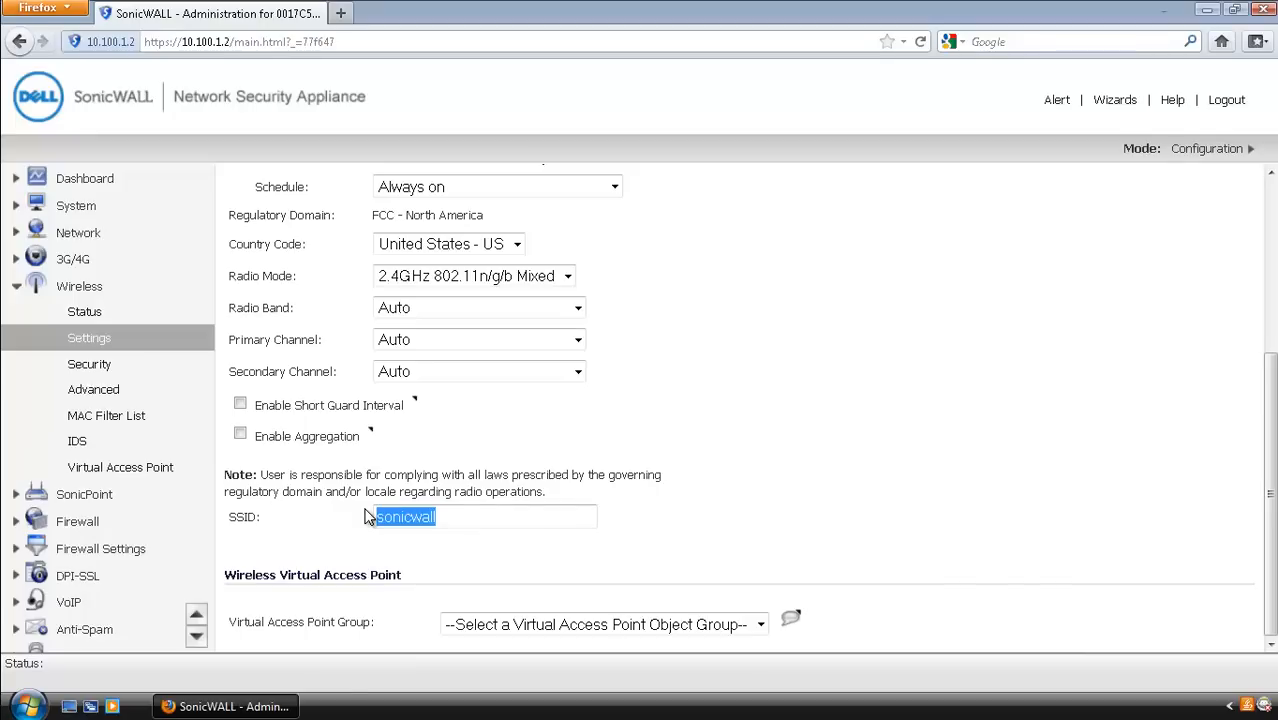
{"action": "key", "text": "BackSpace"}
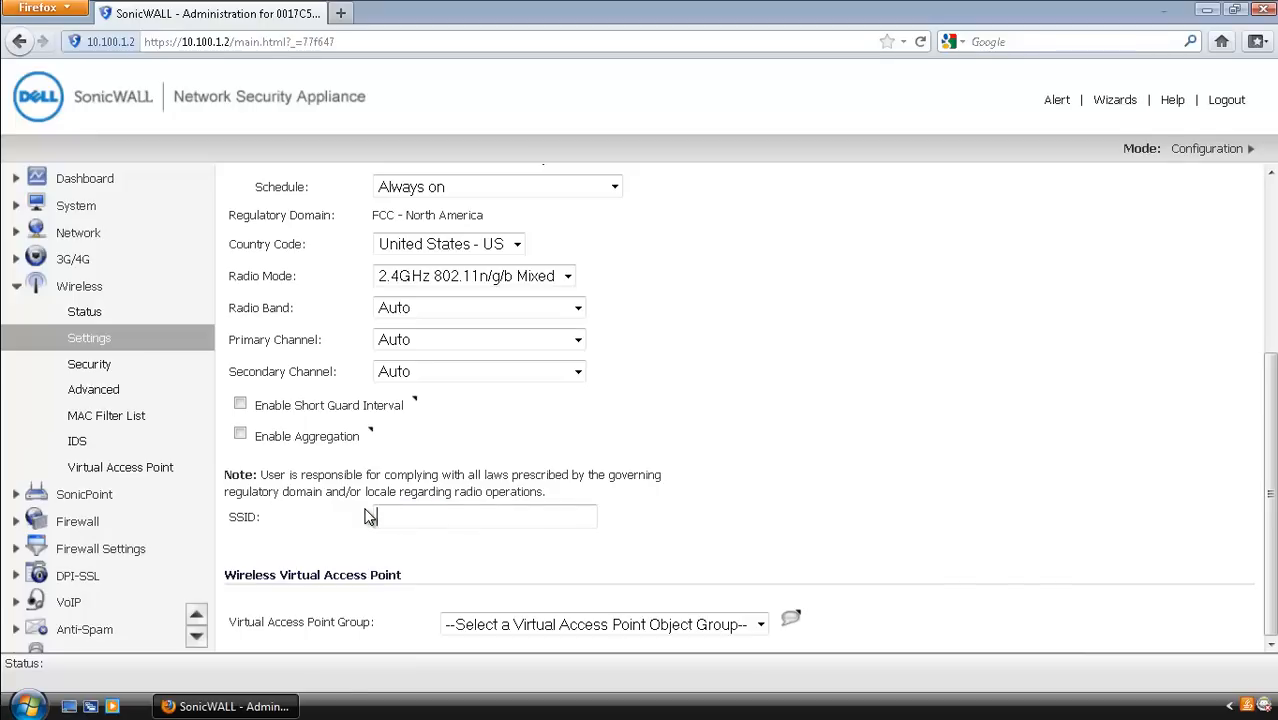
{"action": "type", "text": "GuestTesting"}
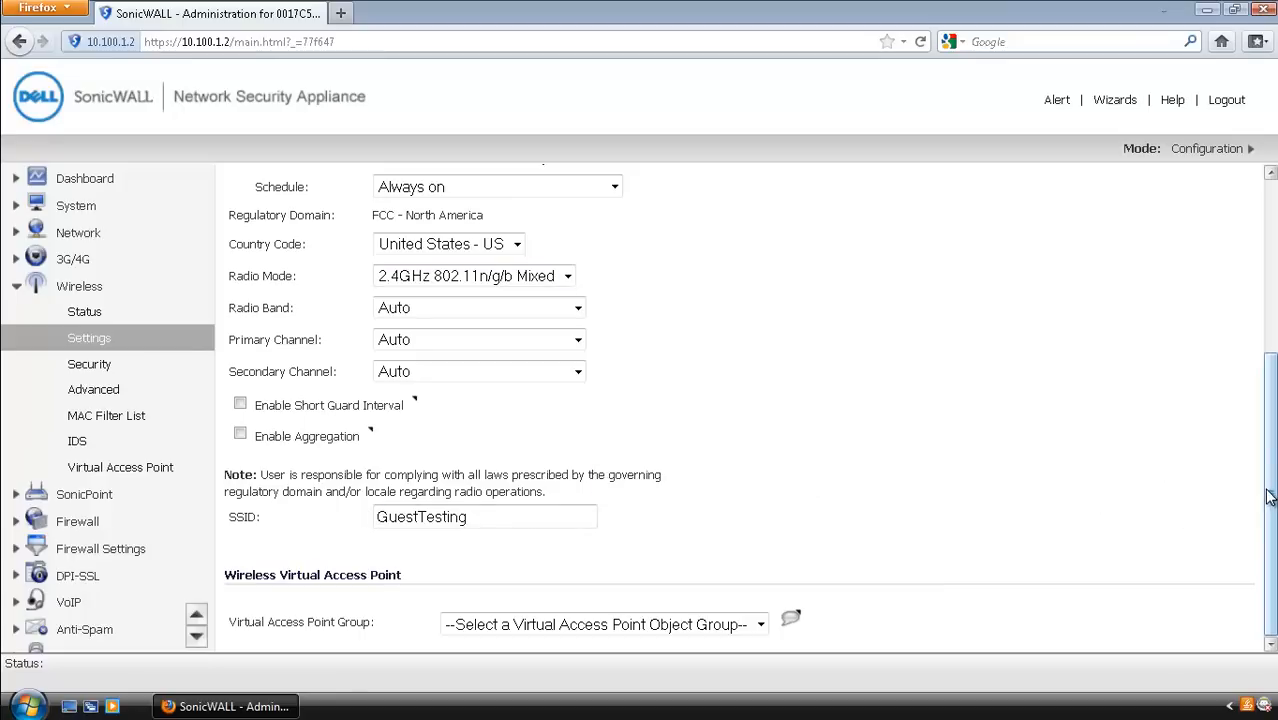
{"action": "left_click_drag", "start_coordinate": [1270, 497], "coordinate": [1270, 322]}
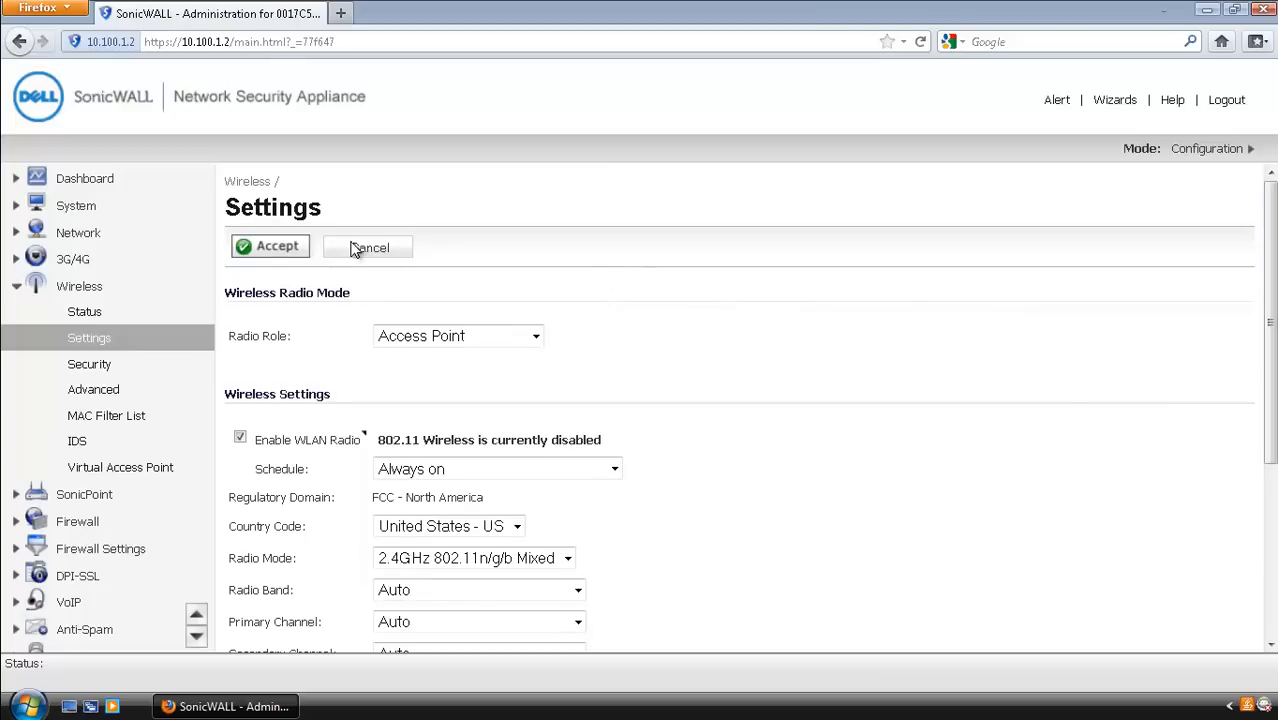
{"action": "left_click", "coordinate": [274, 250]}
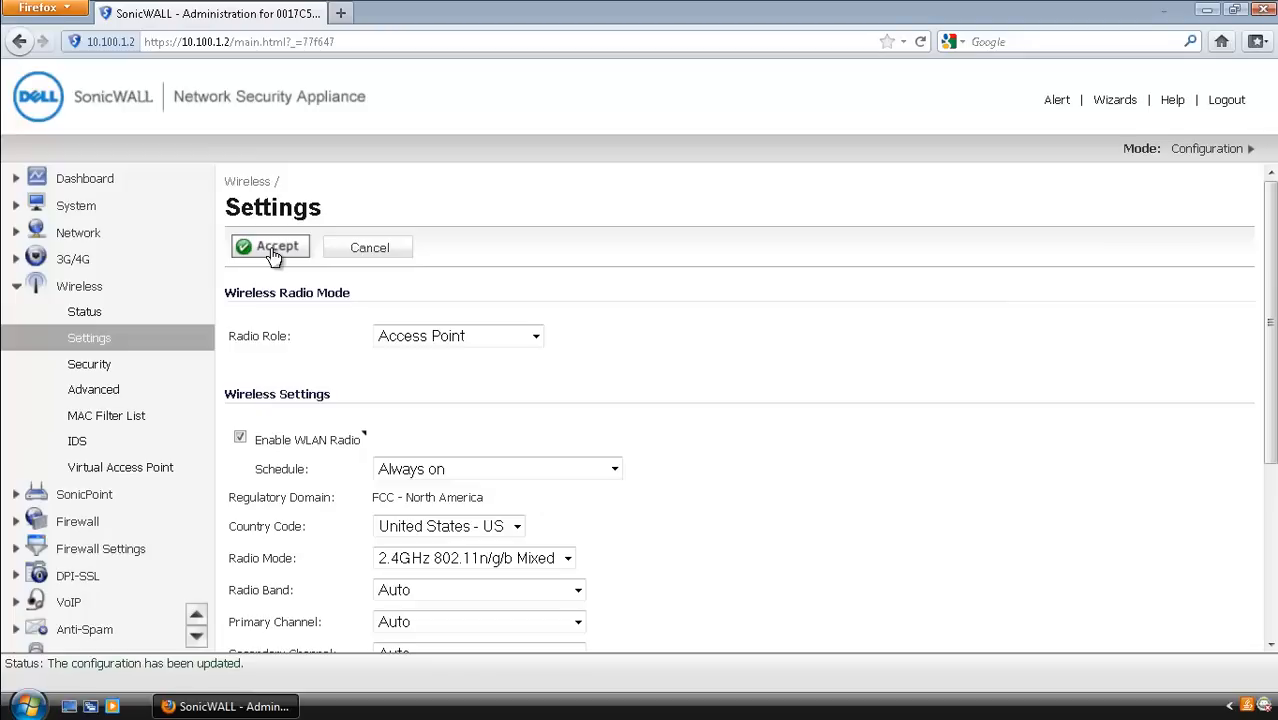
Step: On Wireless Security, keep WEP Open System & Shared Key authentication
{"action": "left_click", "coordinate": [90, 366]}
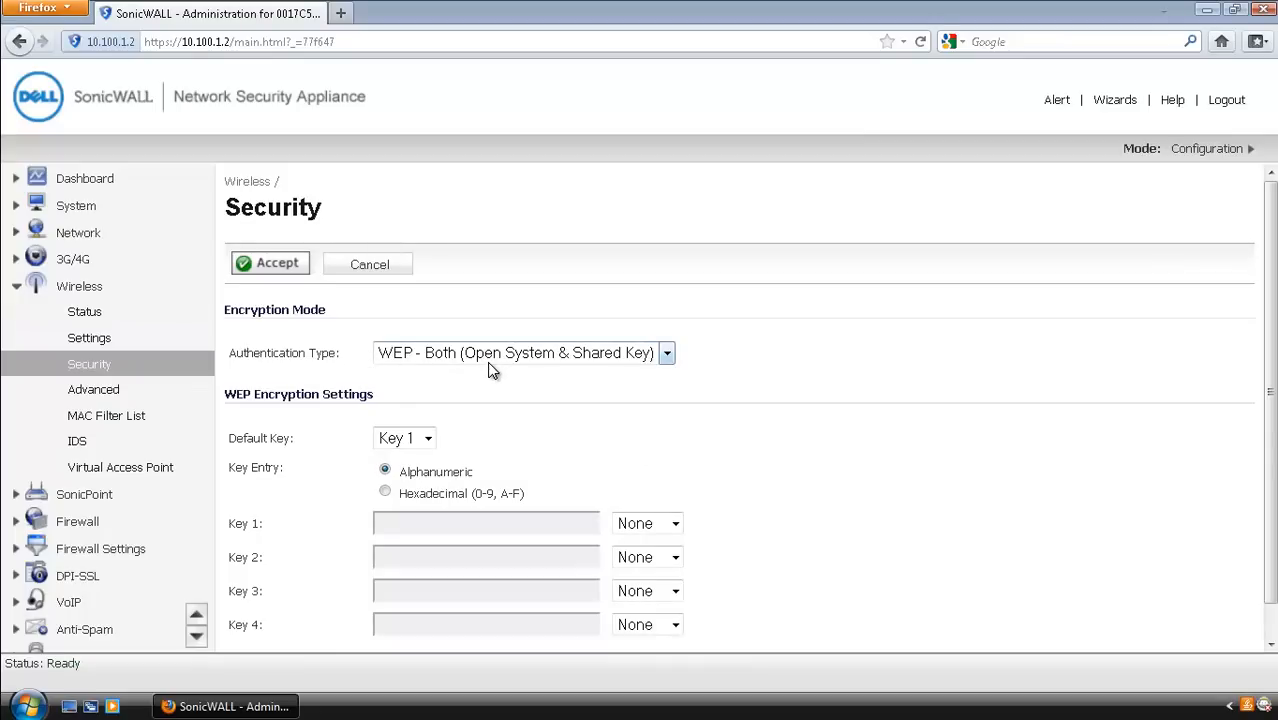
{"action": "left_click", "coordinate": [670, 363]}
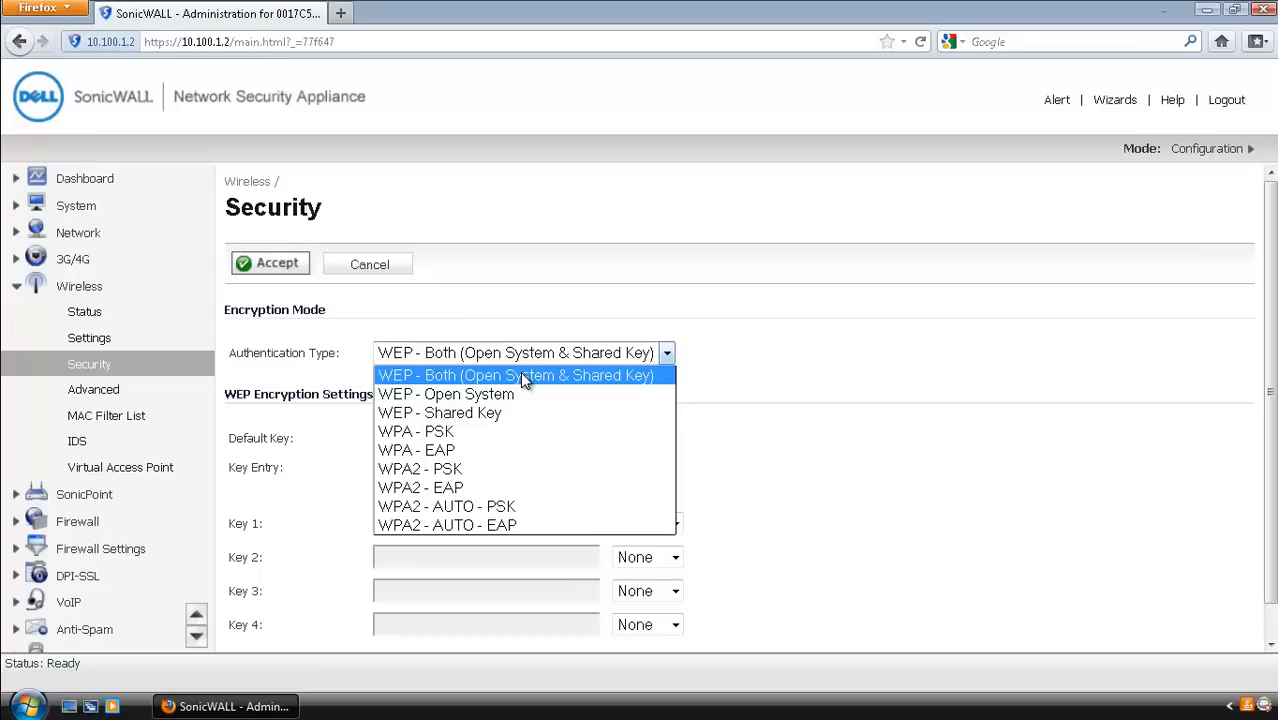
{"action": "left_click", "coordinate": [521, 375]}
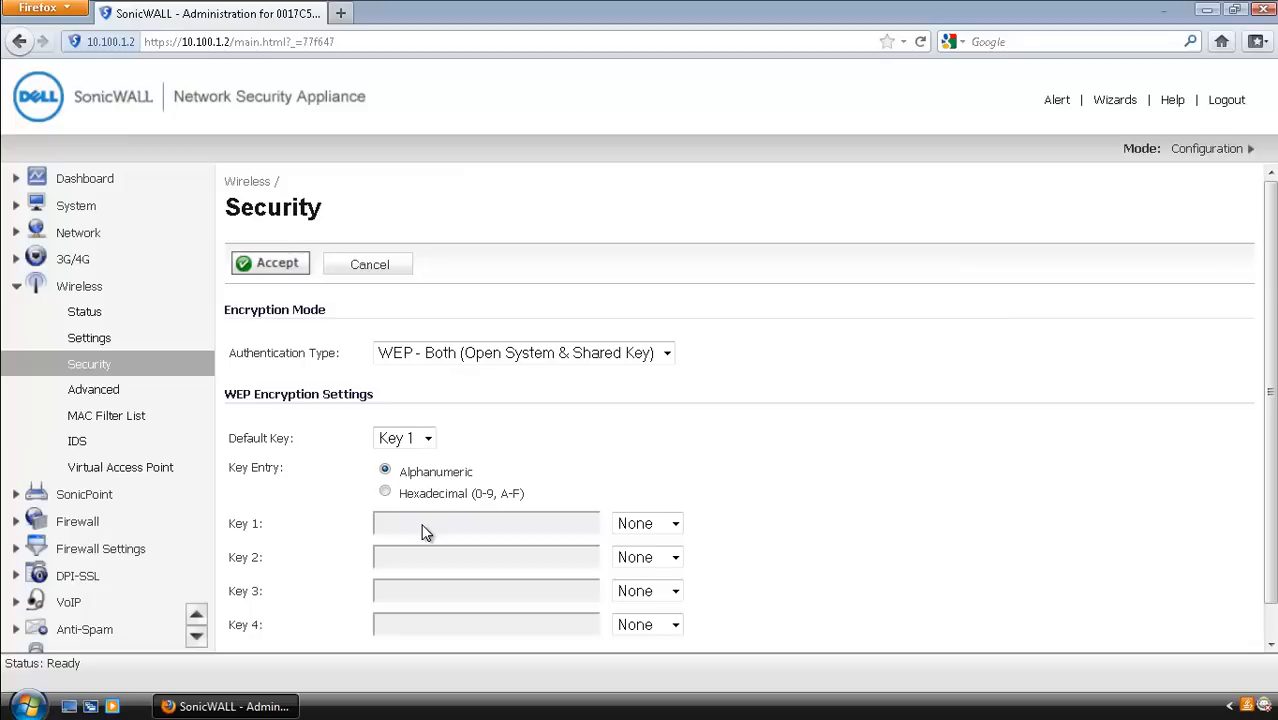
Step: Make Key 1 a 128-bit key, enter the key value, and accept the settings
{"action": "left_click", "coordinate": [675, 530]}
{"action": "left_click", "coordinate": [677, 531]}
{"action": "left_click", "coordinate": [676, 527]}
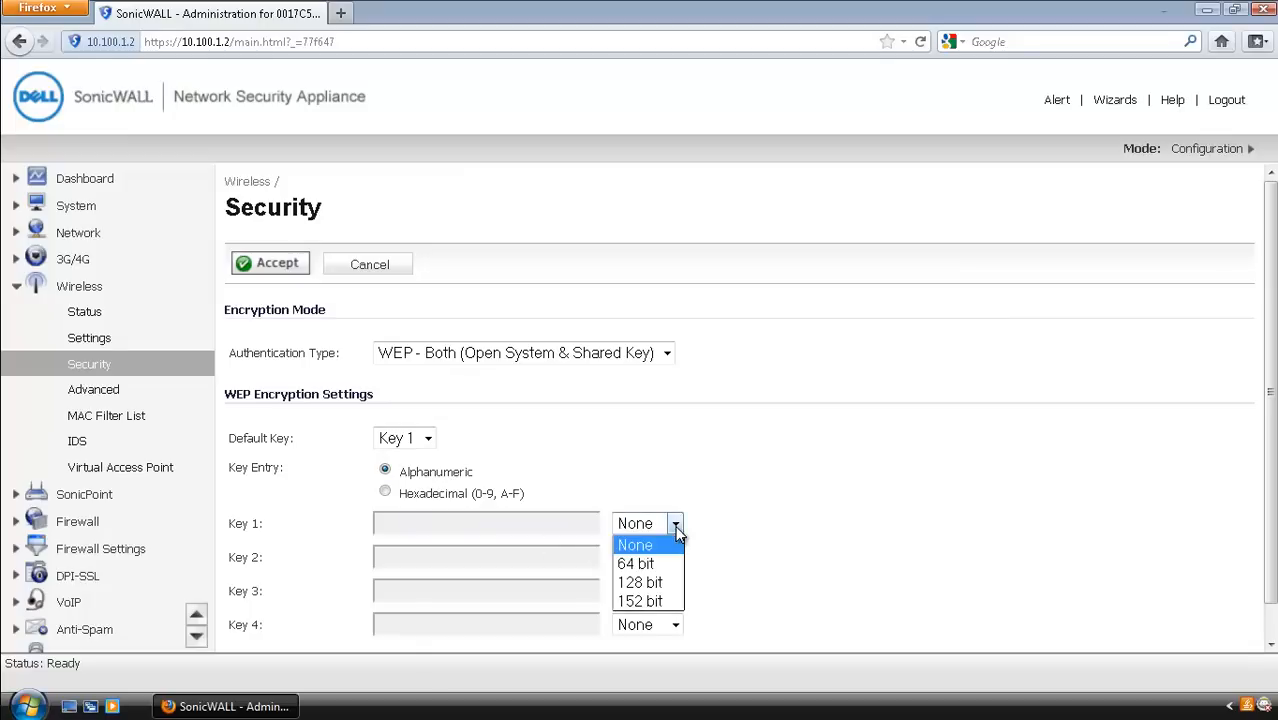
{"action": "left_click", "coordinate": [656, 582]}
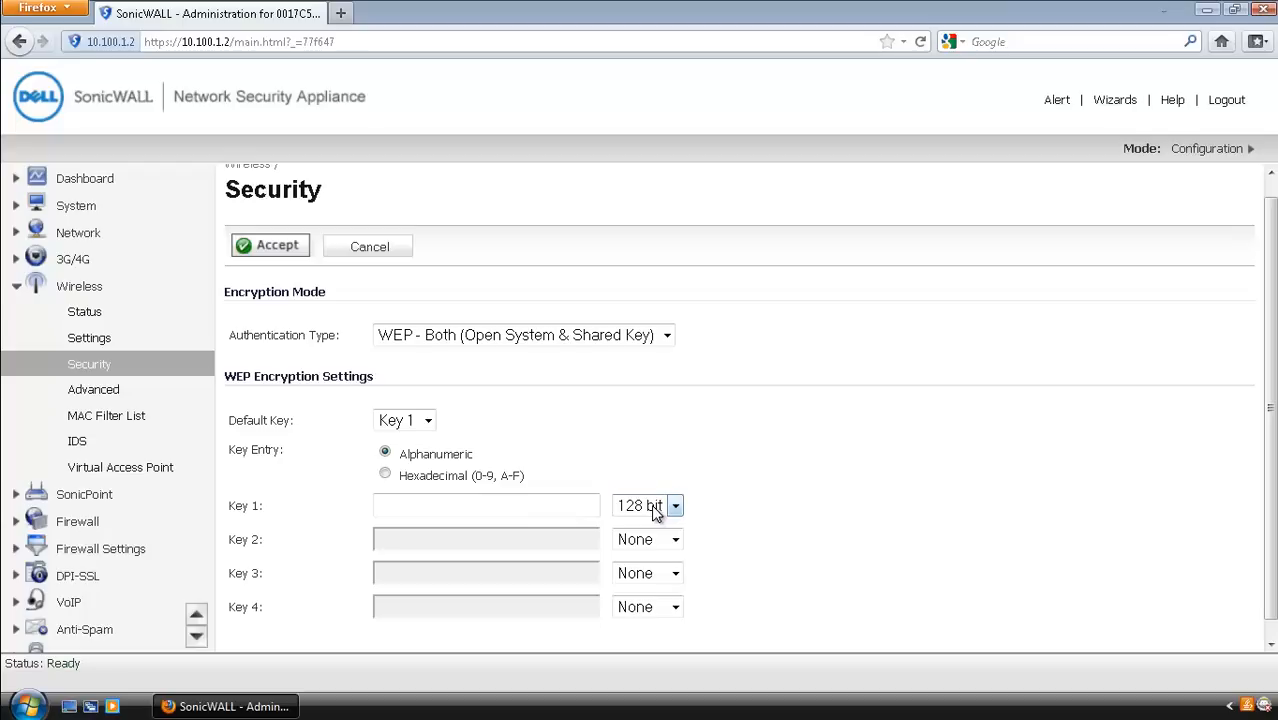
{"action": "left_click", "coordinate": [521, 505]}
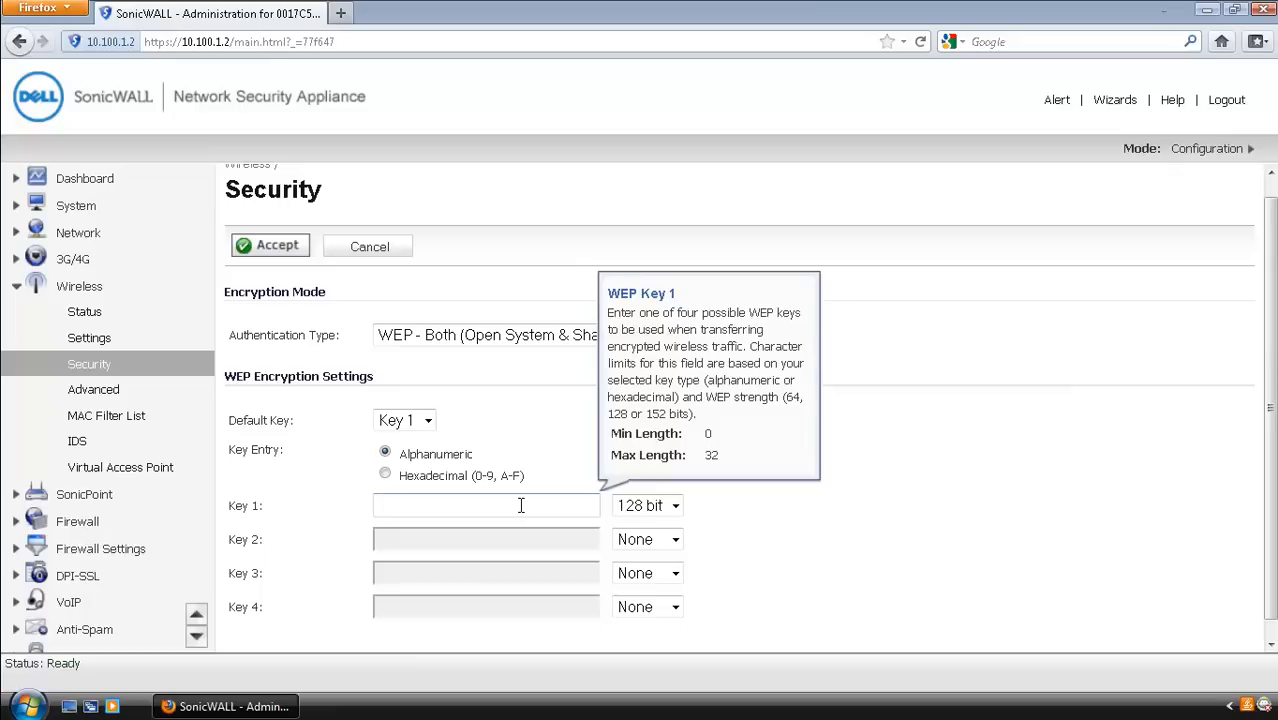
{"action": "type", "text": "abcdefghijklm"}
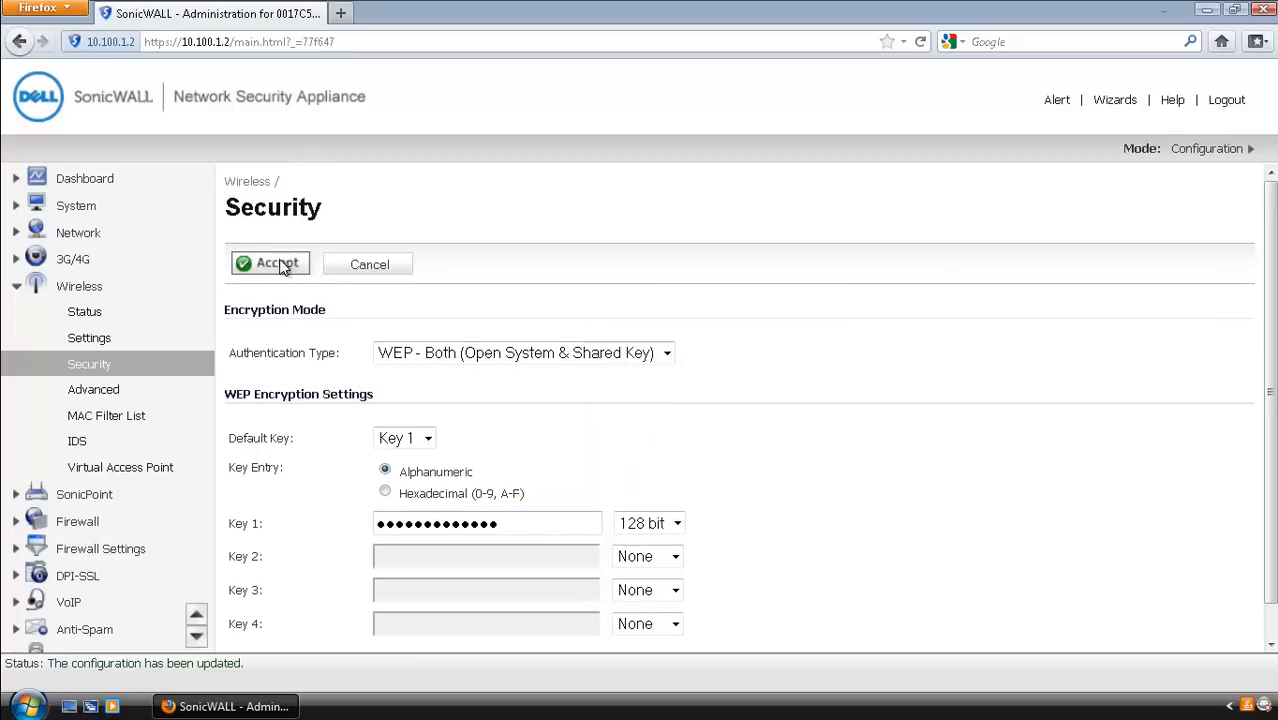
{"action": "left_click", "coordinate": [277, 263]}
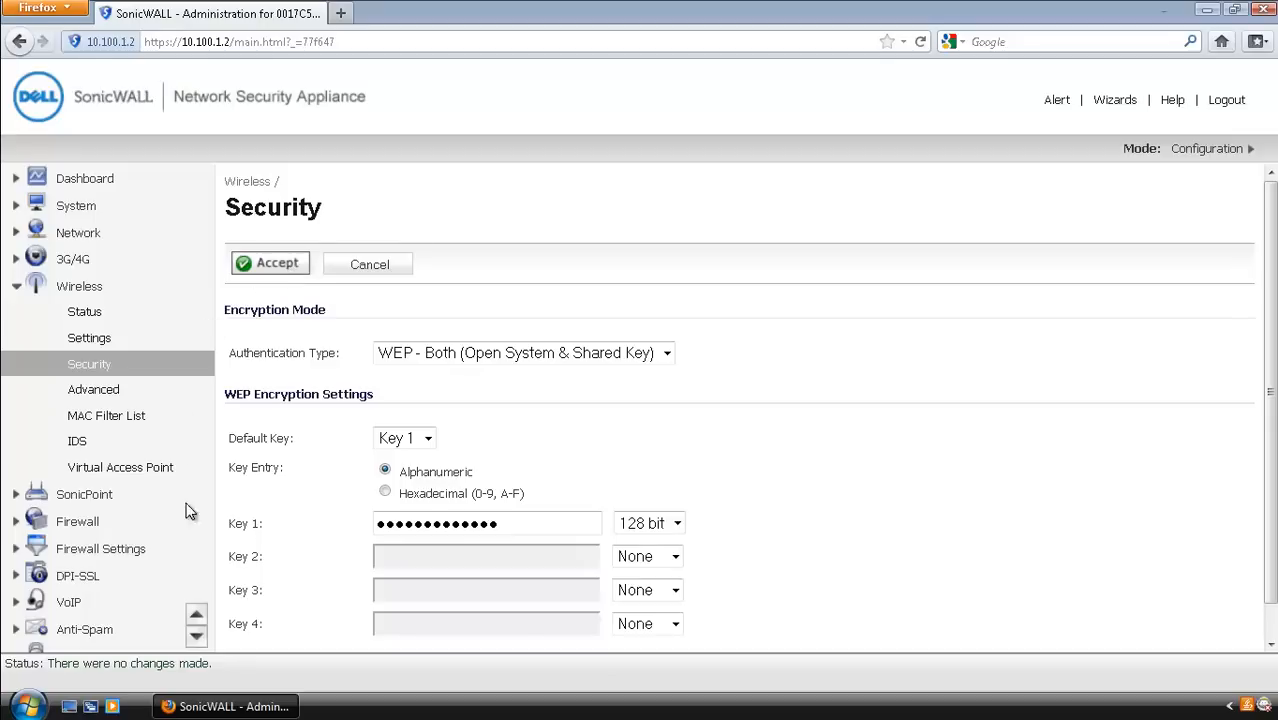
Step: Expand Users in the sidebar and open the Guest Services page
{"action": "left_click", "coordinate": [196, 632]}
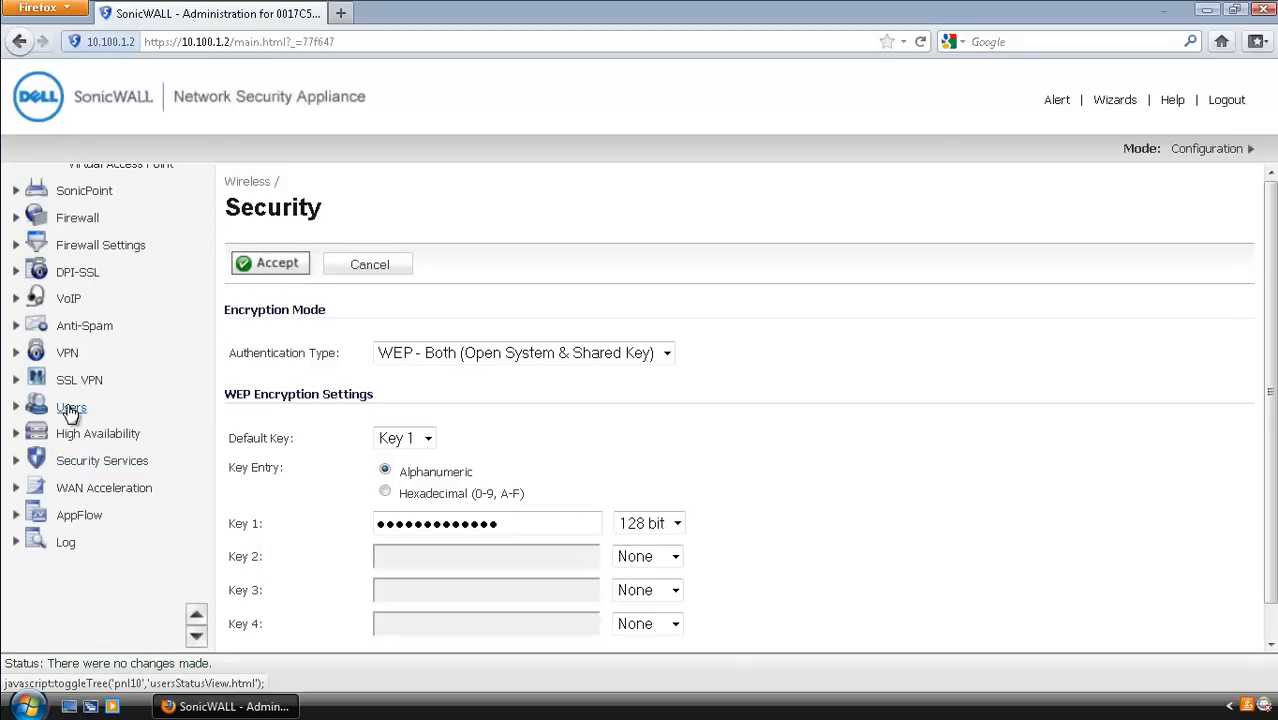
{"action": "left_click", "coordinate": [70, 410]}
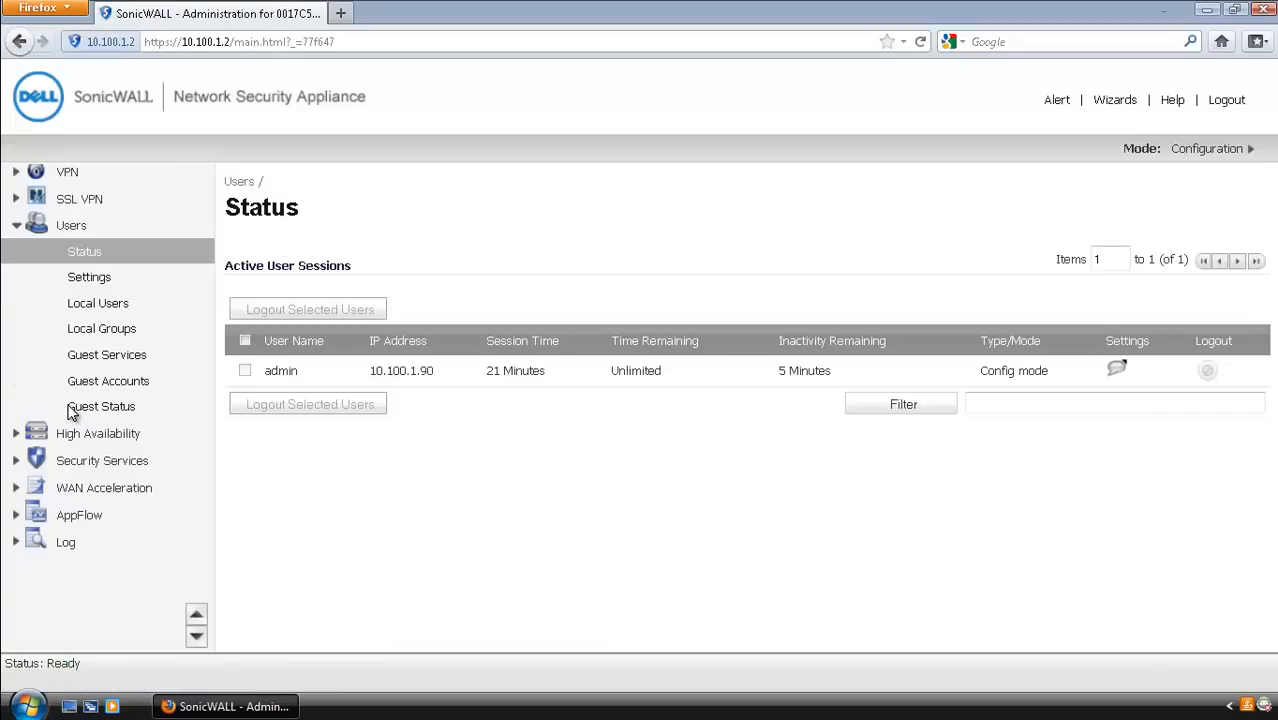
{"action": "left_click", "coordinate": [125, 360]}
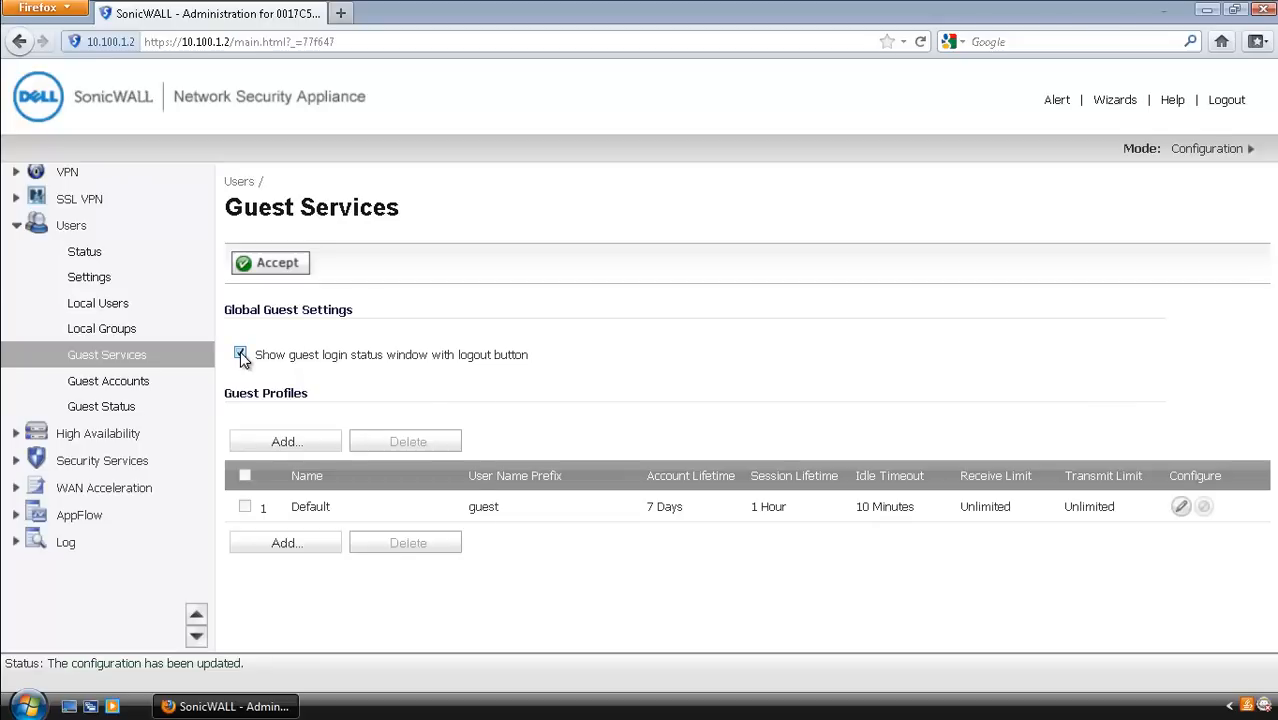
{"action": "mouse_move", "coordinate": [242, 358]}
Step: Add a new guest profile named 'Guest Profile' with user name prefix U1
{"action": "left_click", "coordinate": [284, 443]}
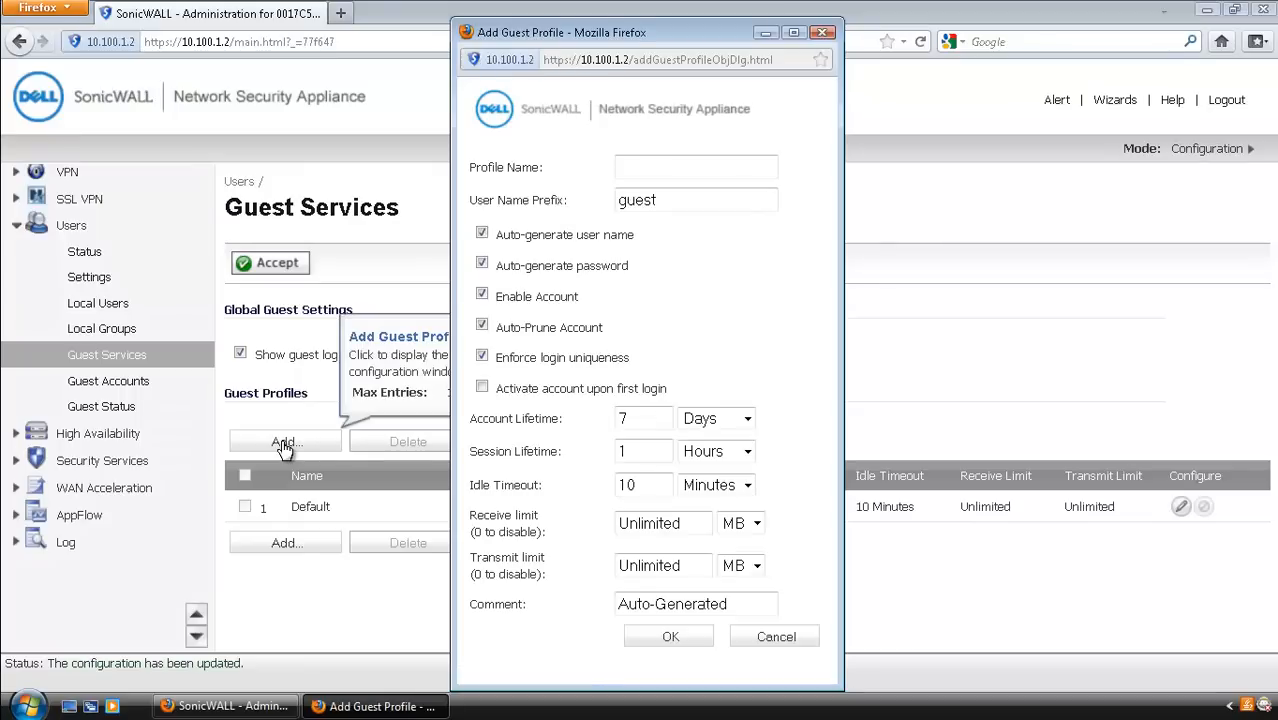
{"action": "left_click", "coordinate": [666, 168]}
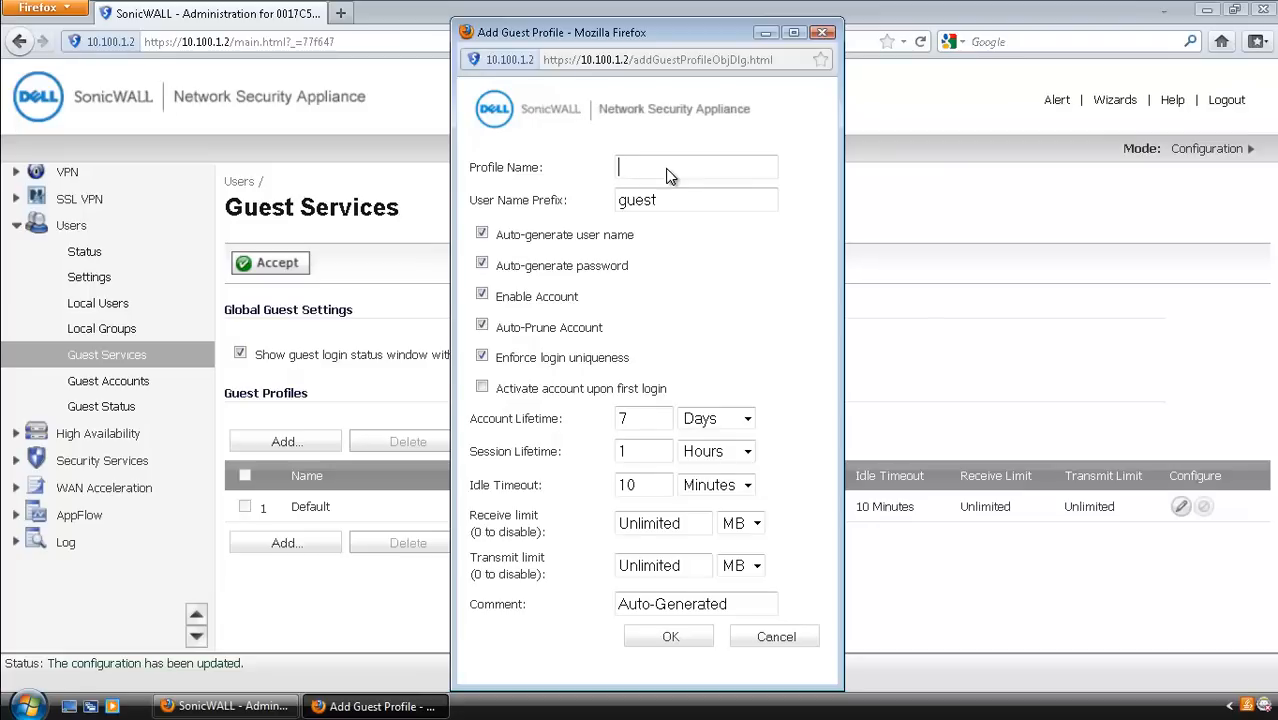
{"action": "type", "text": "Guest Profile"}
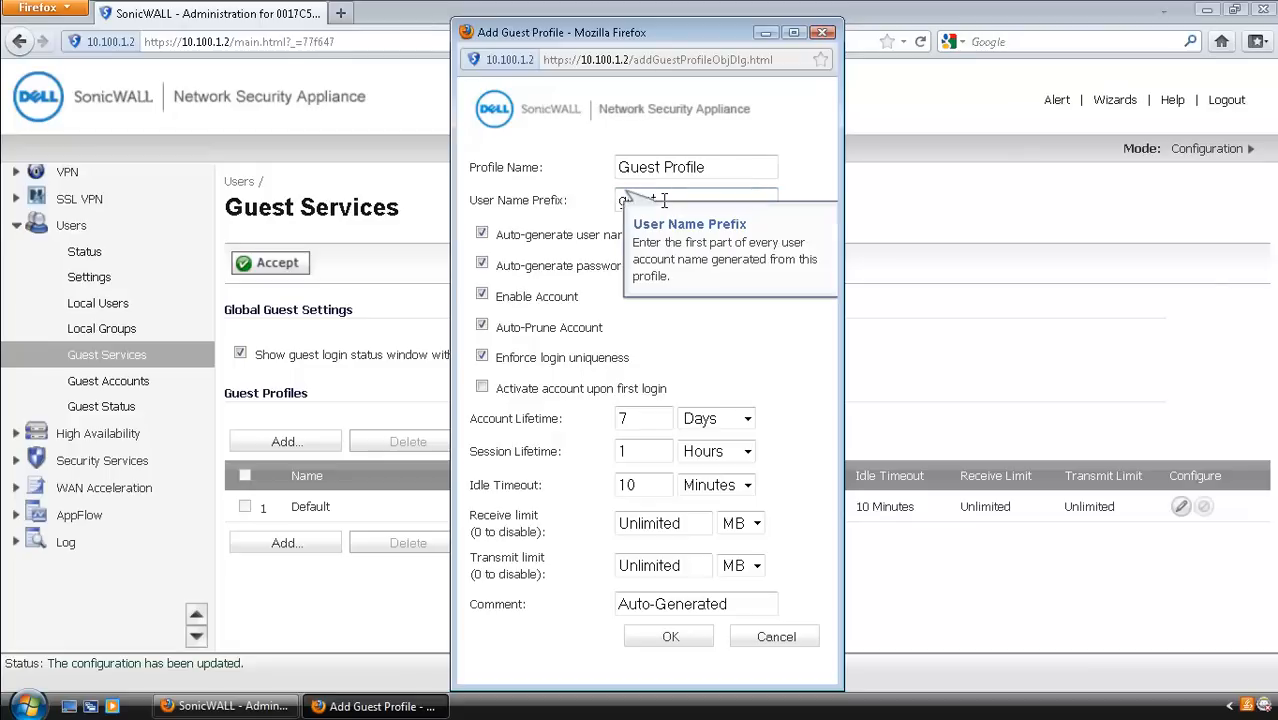
{"action": "left_click_drag", "start_coordinate": [664, 200], "coordinate": [618, 200]}
{"action": "type", "text": "U1"}
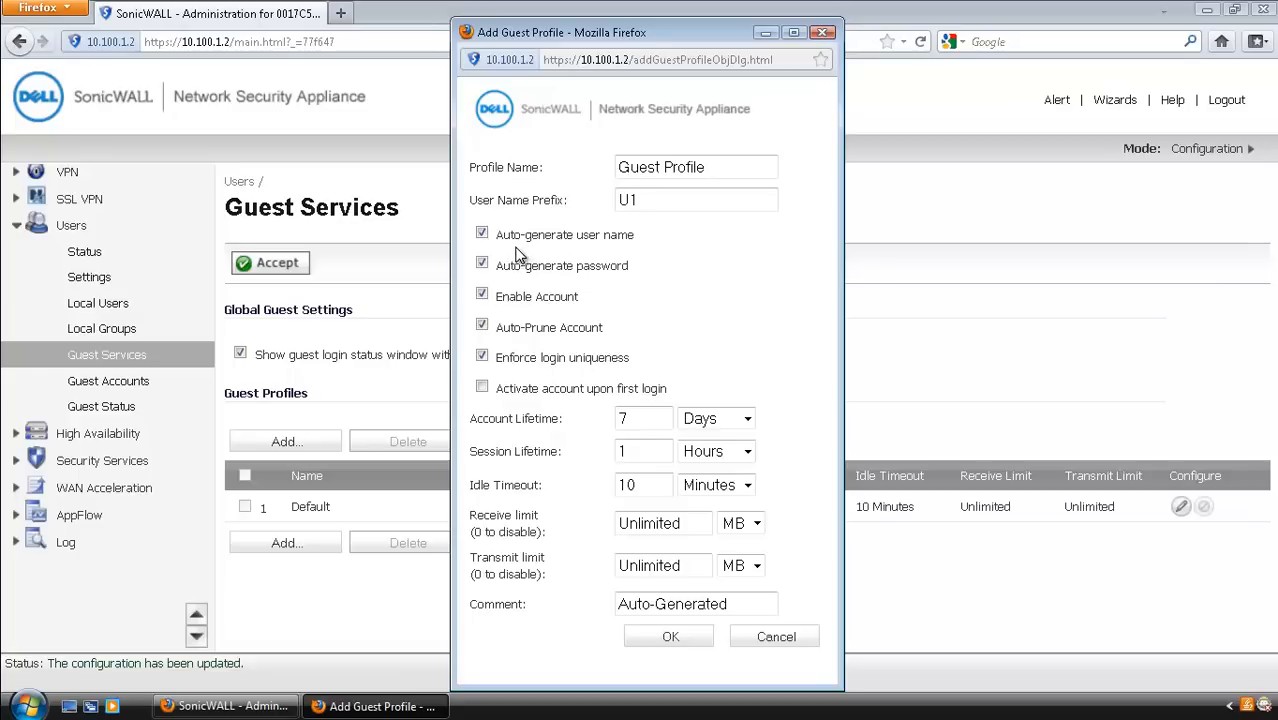
Step: Keep accounts enabled with a 7-day account lifetime, save the profile, and apply
{"action": "left_click", "coordinate": [482, 296]}
{"action": "left_click", "coordinate": [514, 308]}
{"action": "left_click_drag", "start_coordinate": [630, 421], "coordinate": [606, 421]}
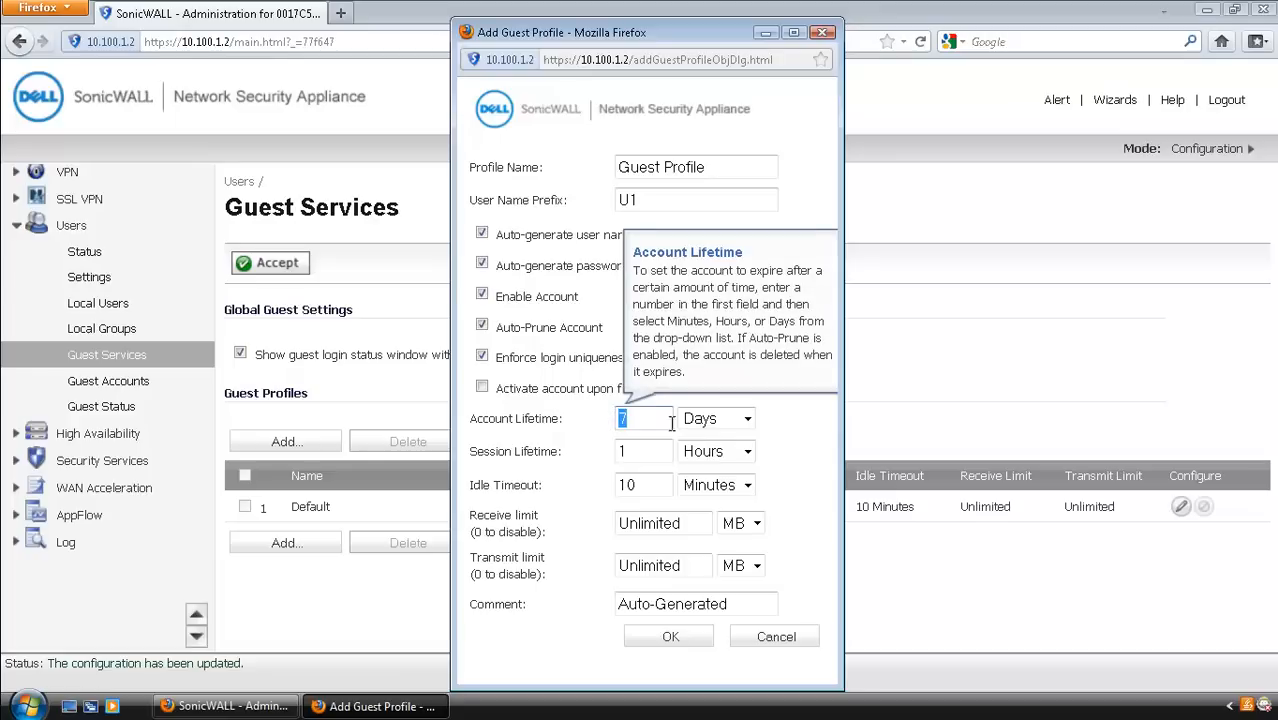
{"action": "left_click", "coordinate": [750, 425]}
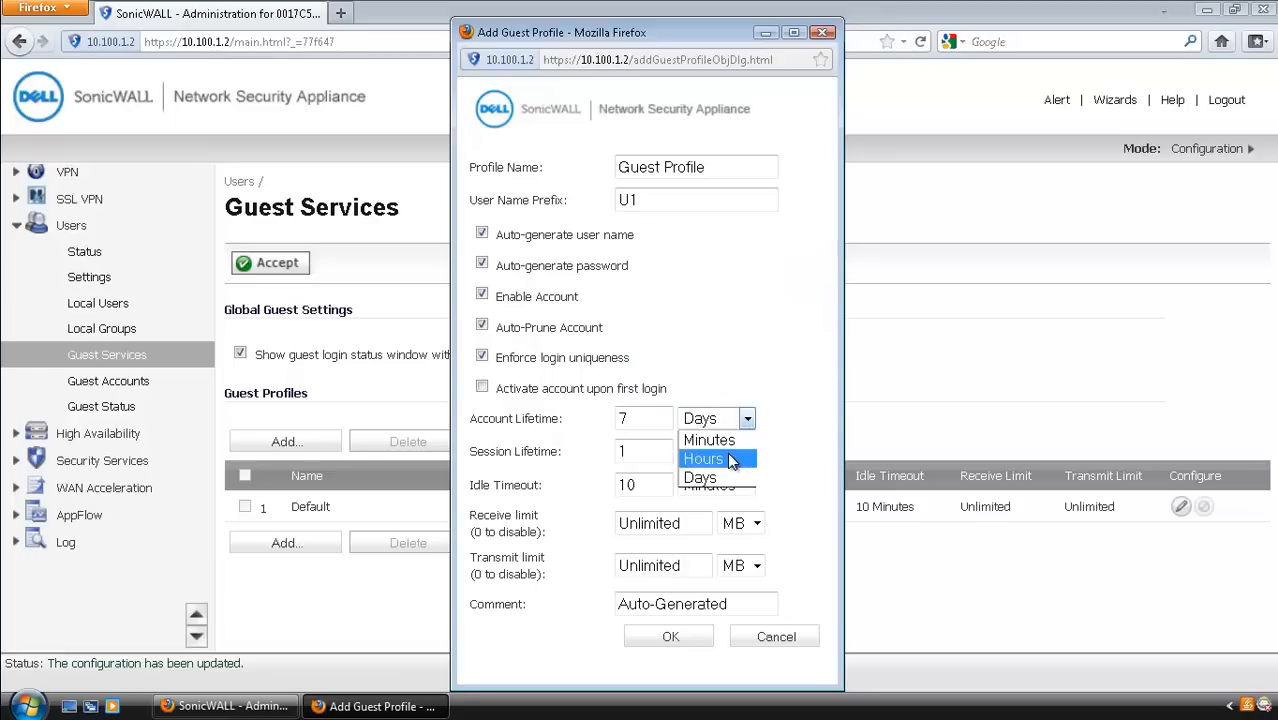
{"action": "left_click", "coordinate": [668, 456]}
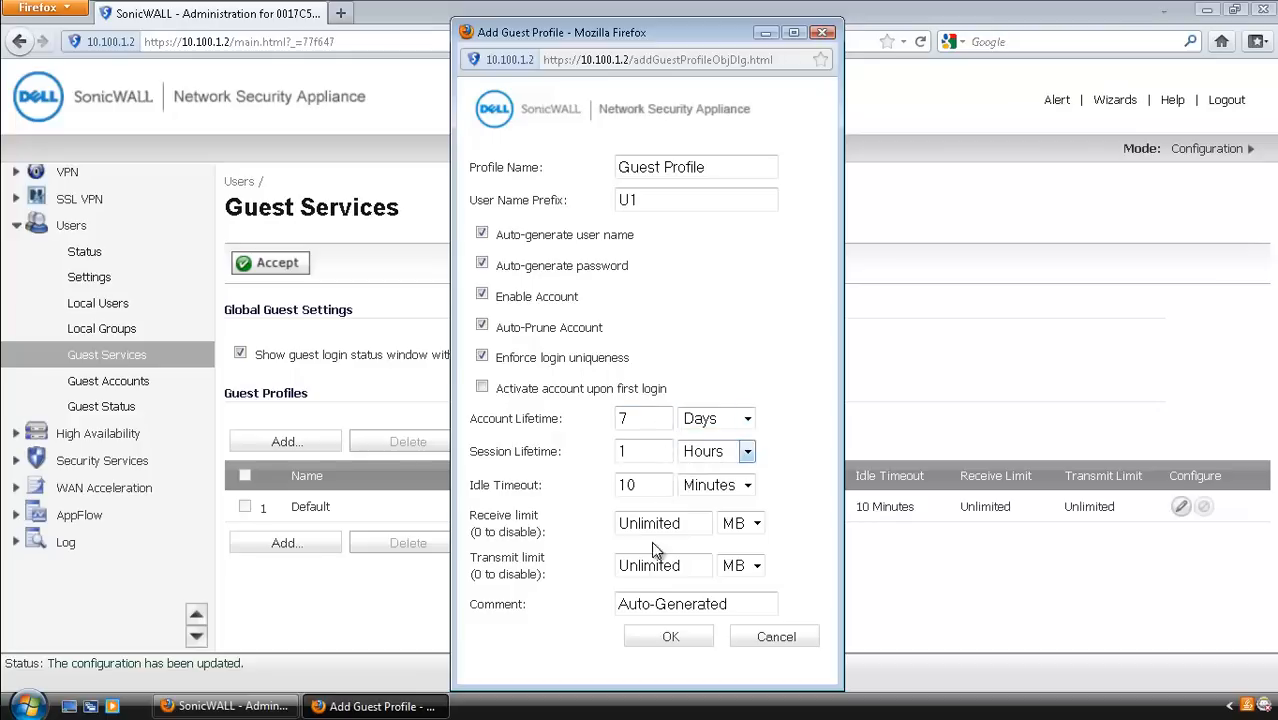
{"action": "left_click", "coordinate": [682, 640]}
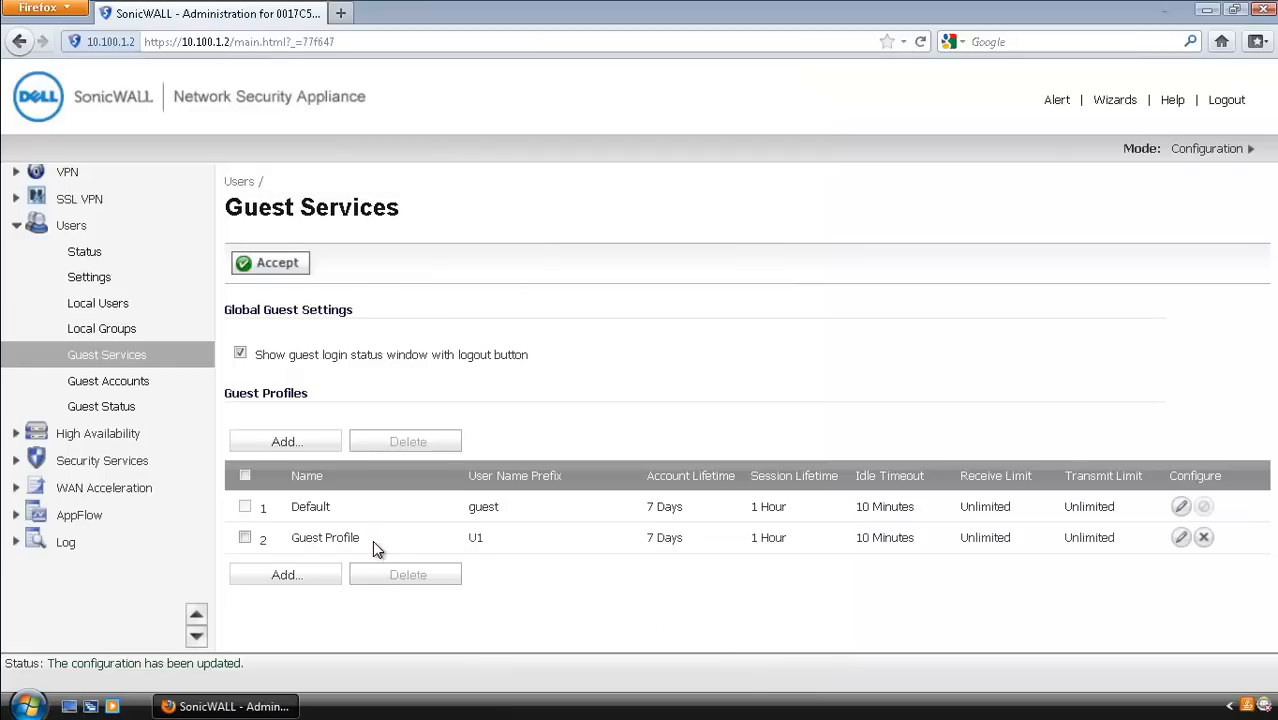
{"action": "left_click", "coordinate": [285, 268]}
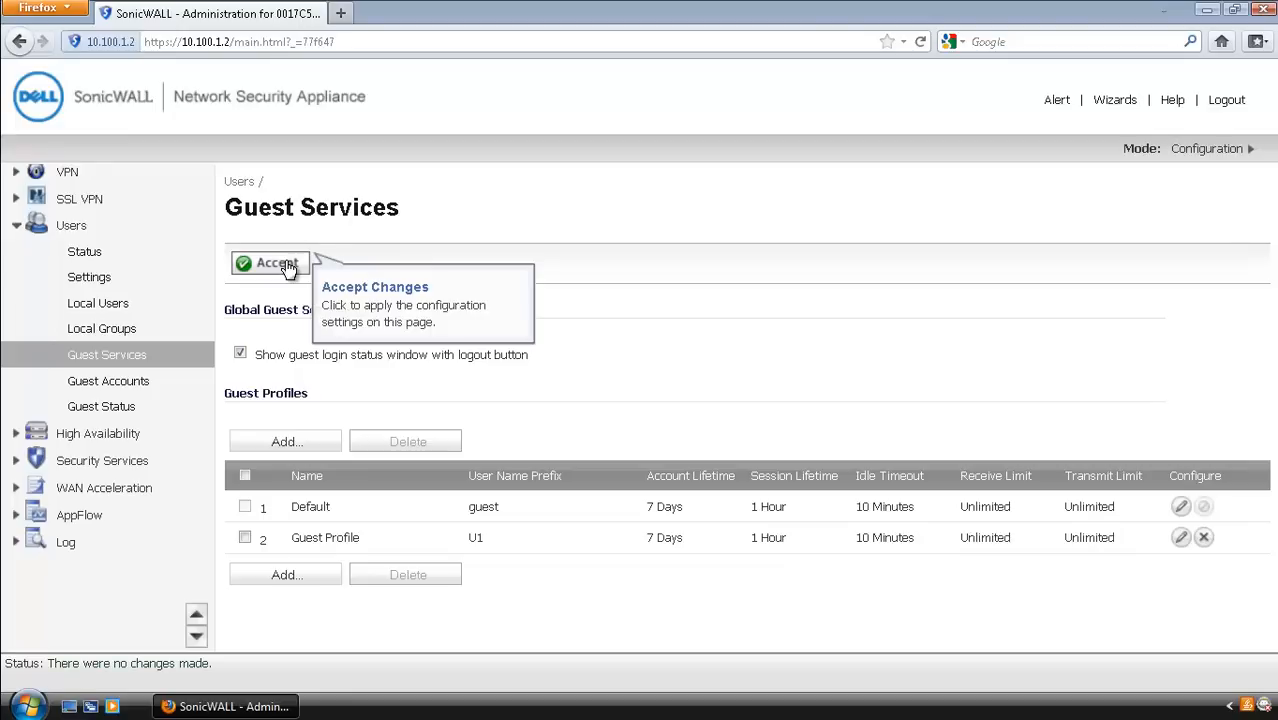
Step: From the Guest Accounts list, bring up the Add Guest form with the Default profile
{"action": "left_click", "coordinate": [108, 381]}
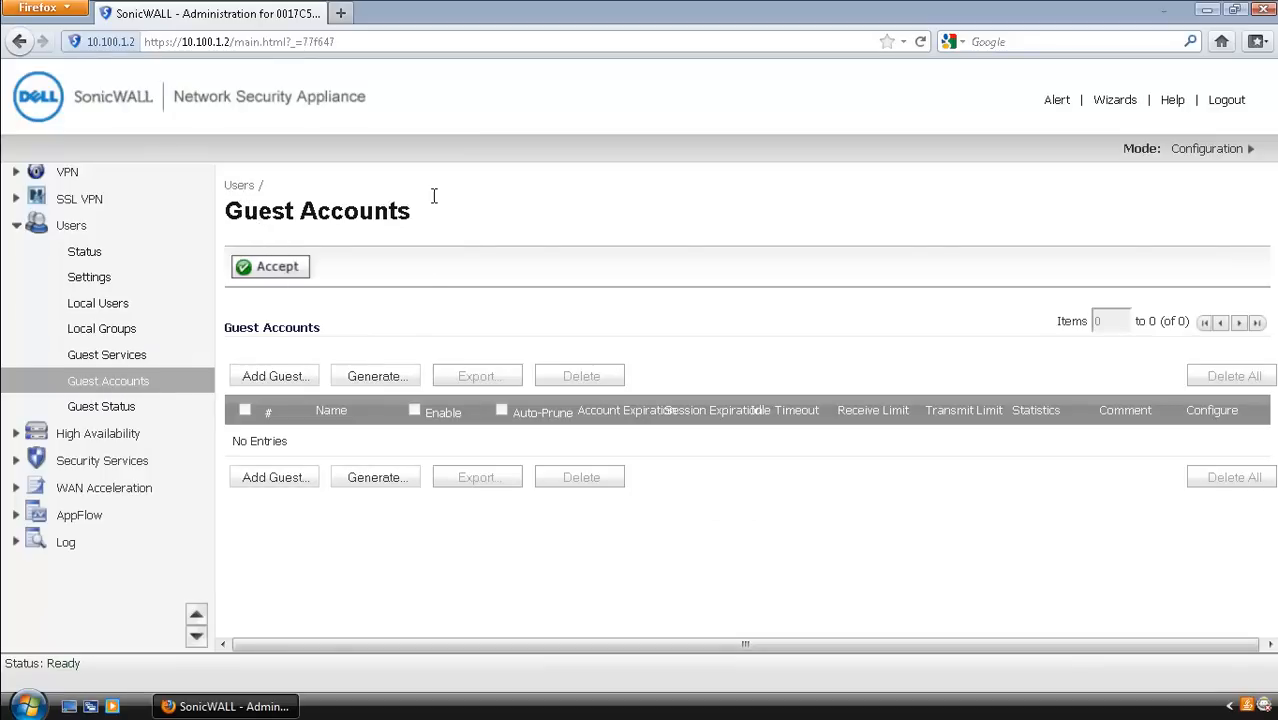
{"action": "left_click", "coordinate": [263, 378]}
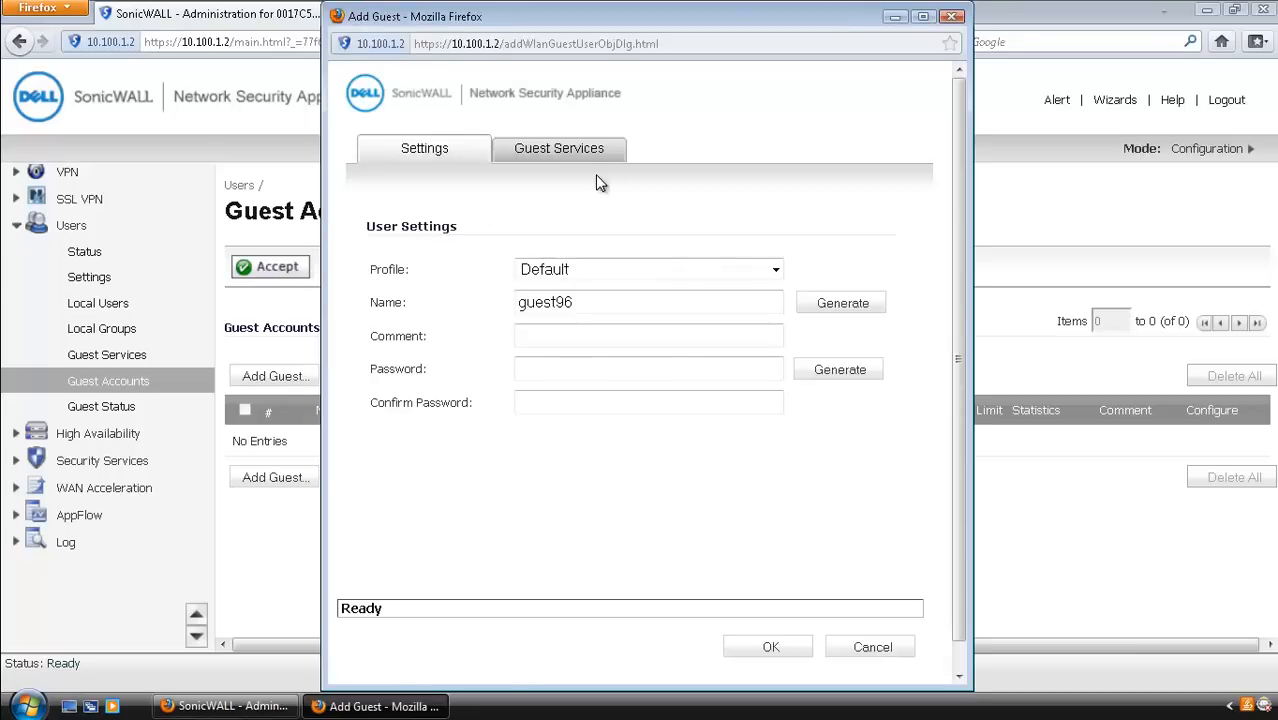
Step: Switch the new guest to Guest Profile and check the generated guest name U153
{"action": "left_click", "coordinate": [775, 270]}
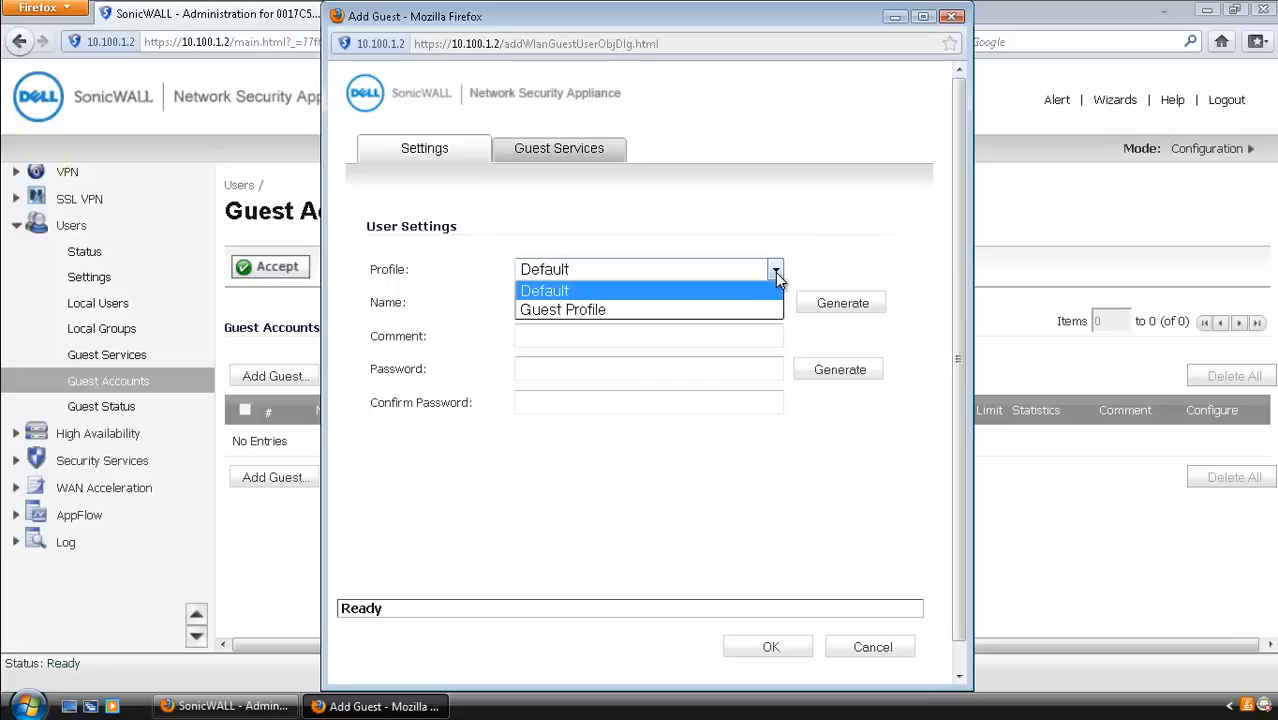
{"action": "left_click", "coordinate": [604, 311]}
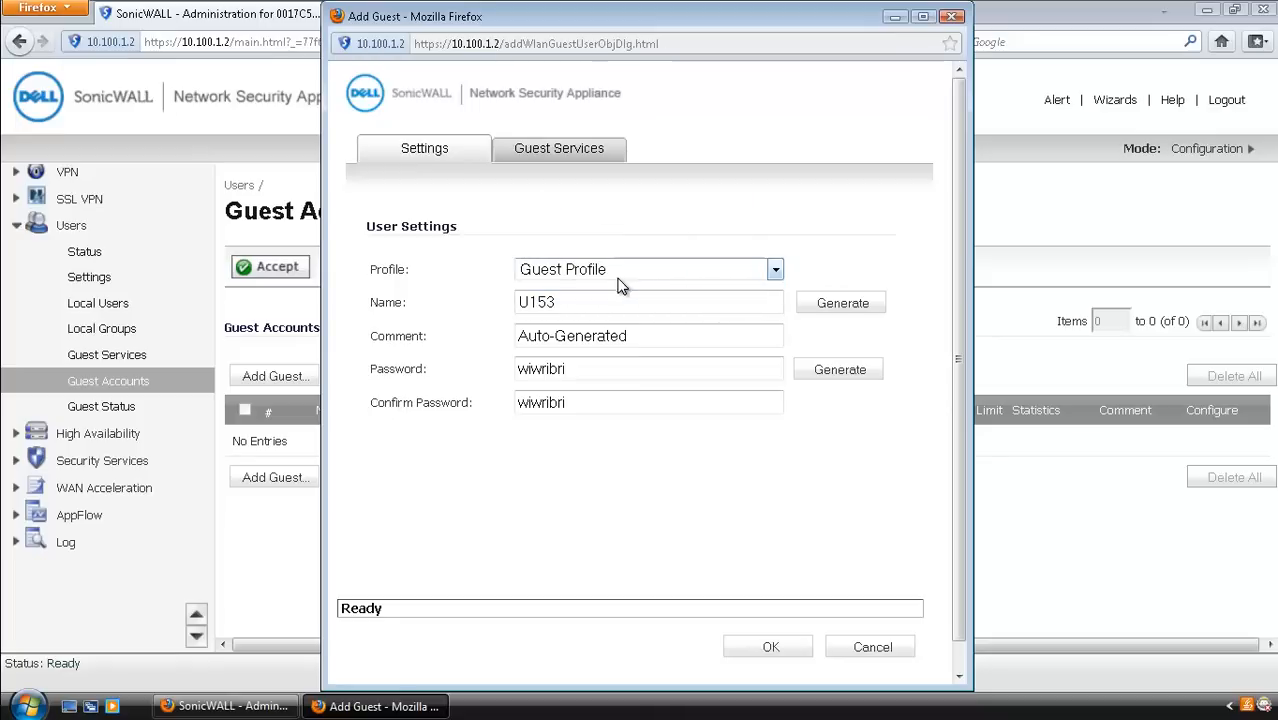
{"action": "left_click_drag", "start_coordinate": [537, 300], "coordinate": [517, 302]}
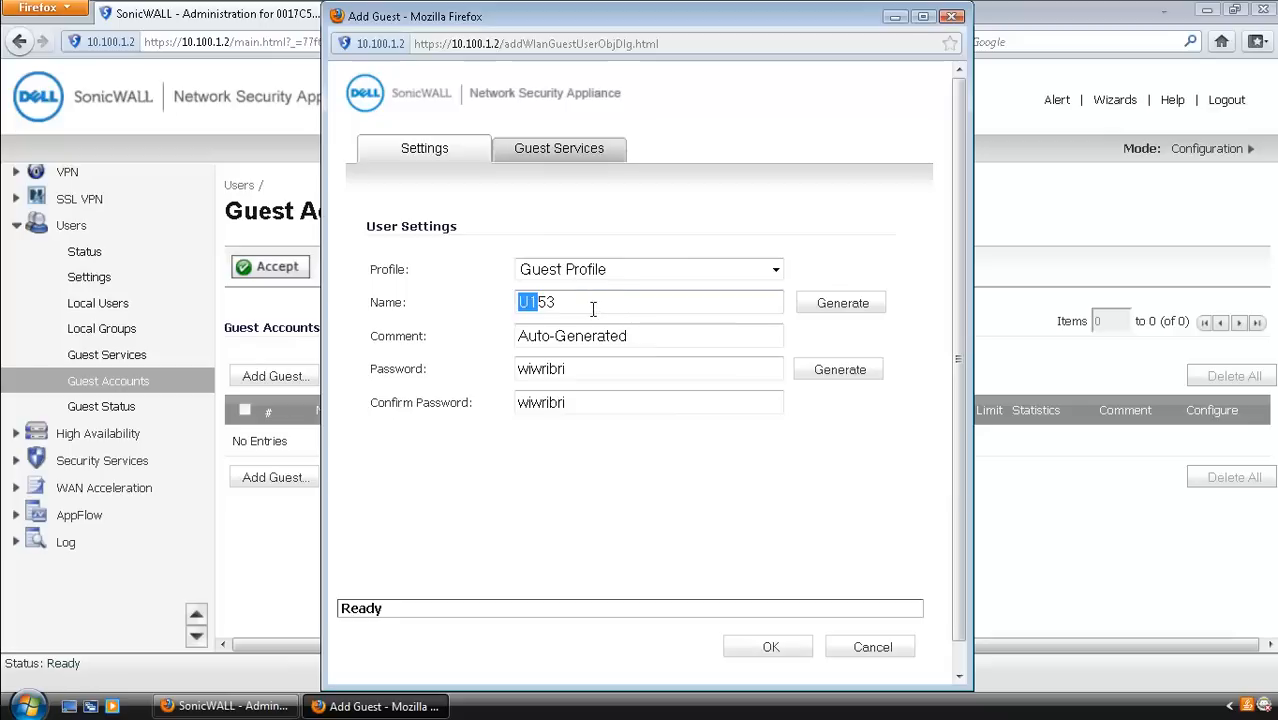
{"action": "left_click", "coordinate": [565, 303]}
{"action": "left_click_drag", "start_coordinate": [538, 303], "coordinate": [606, 303]}
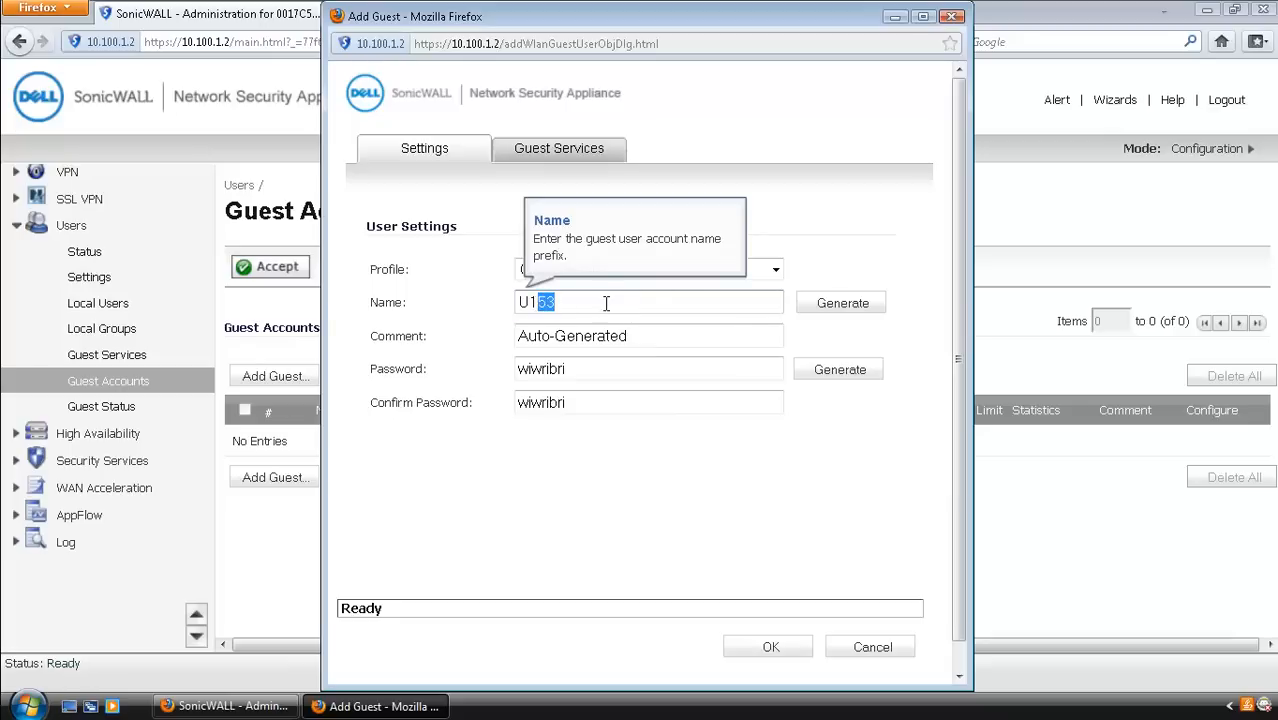
Step: Review the auto-generated comment and password, then view the 7-day expiry and 10-minute idle timeout
{"action": "left_click_drag", "start_coordinate": [652, 338], "coordinate": [497, 339]}
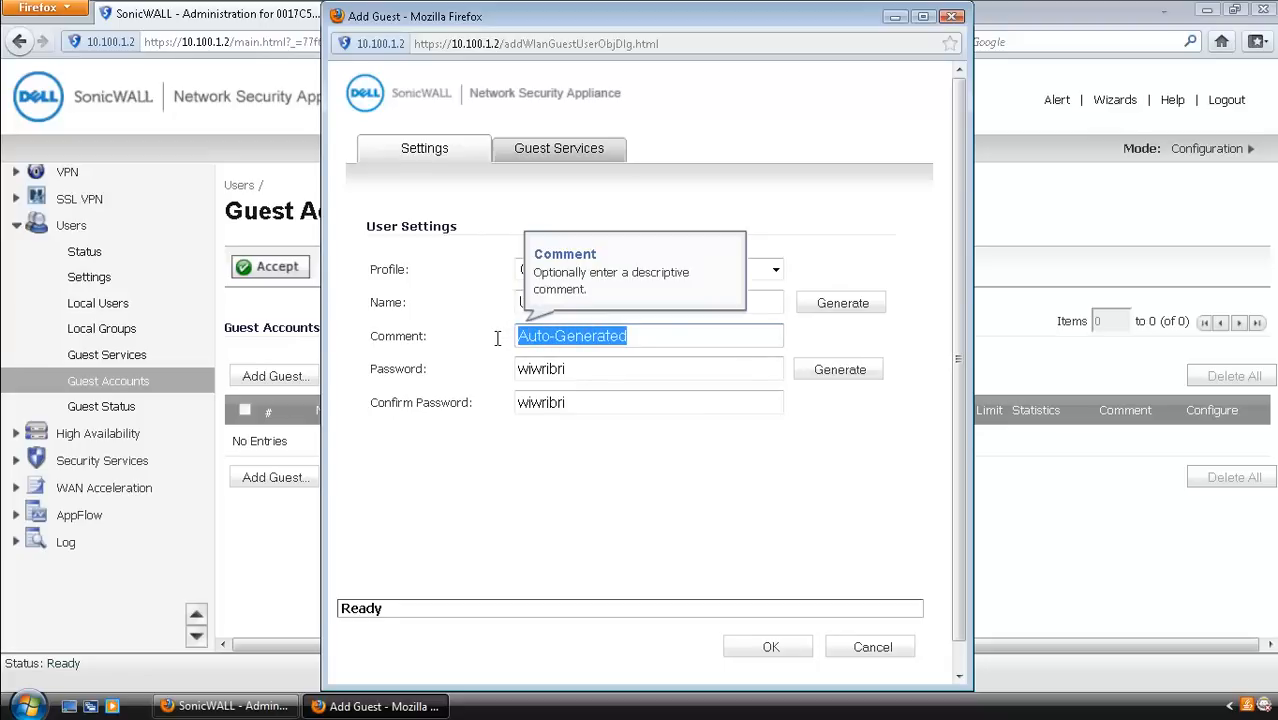
{"action": "left_click_drag", "start_coordinate": [592, 370], "coordinate": [517, 369]}
{"action": "left_click", "coordinate": [574, 372]}
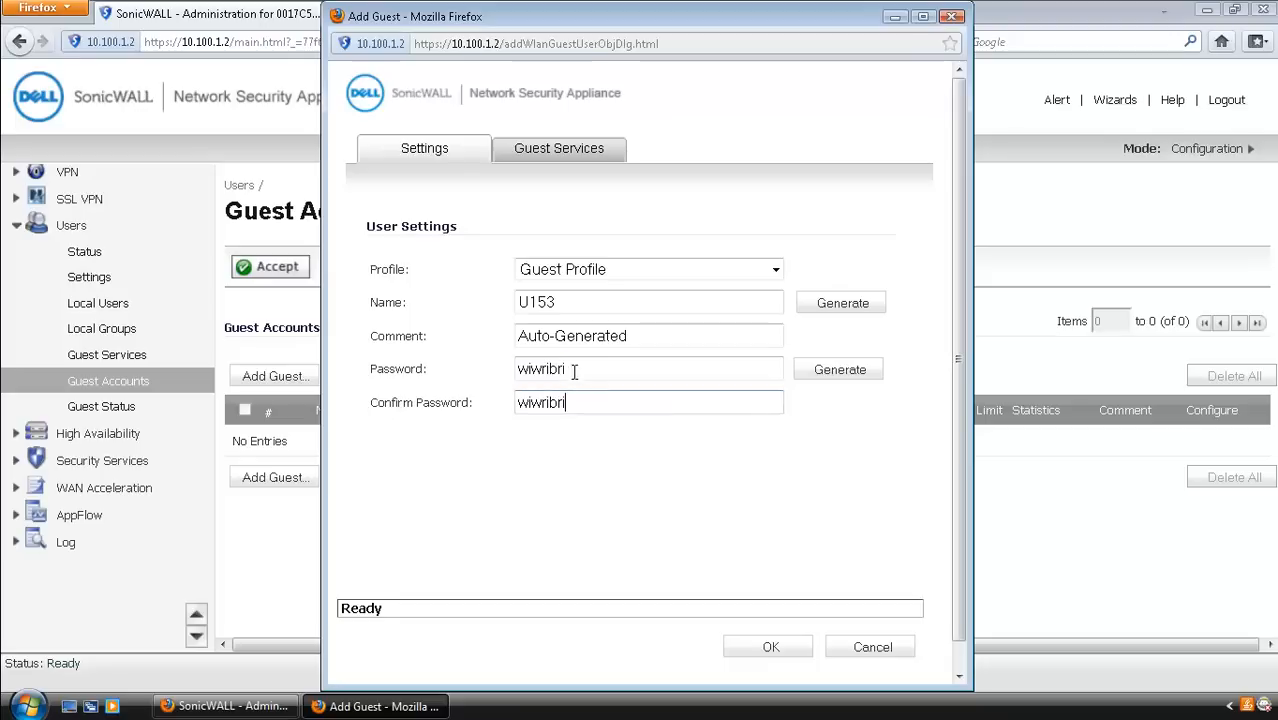
{"action": "left_click", "coordinate": [549, 155]}
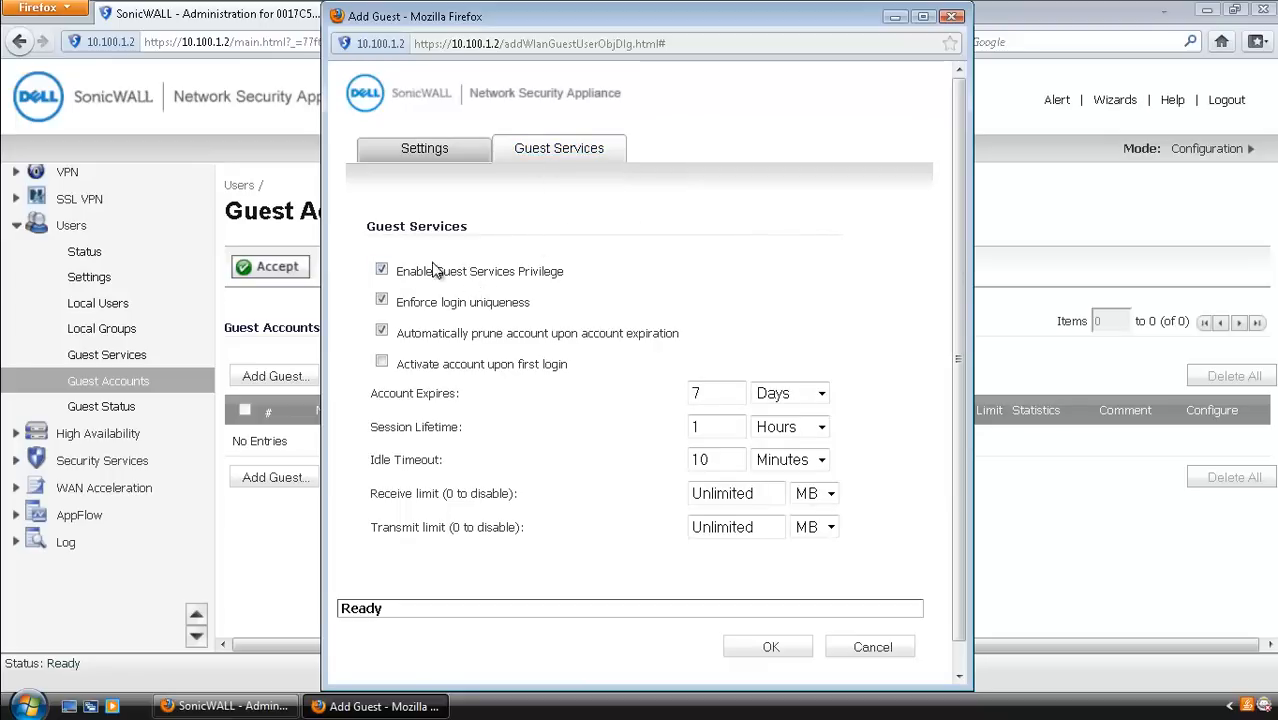
Step: Enable Guest Services Privilege and save guest account U153 to the Guest Accounts list
{"action": "left_click", "coordinate": [381, 270]}
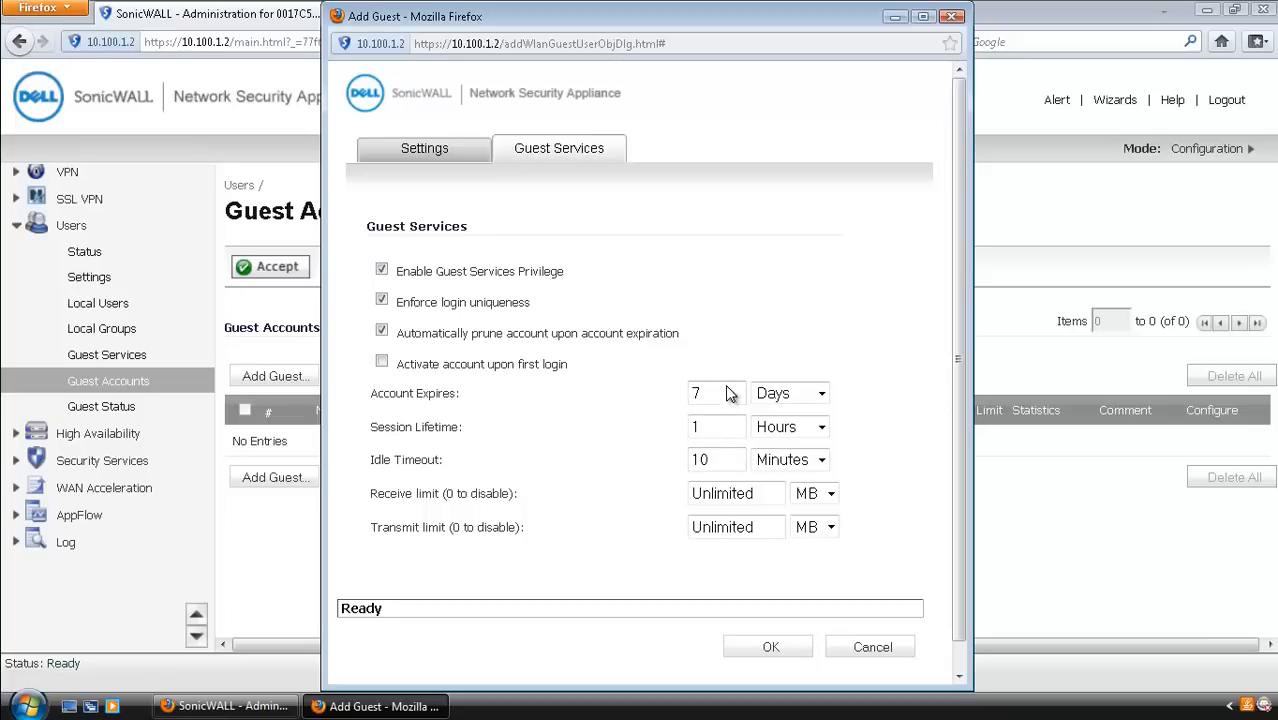
{"action": "left_click", "coordinate": [772, 648]}
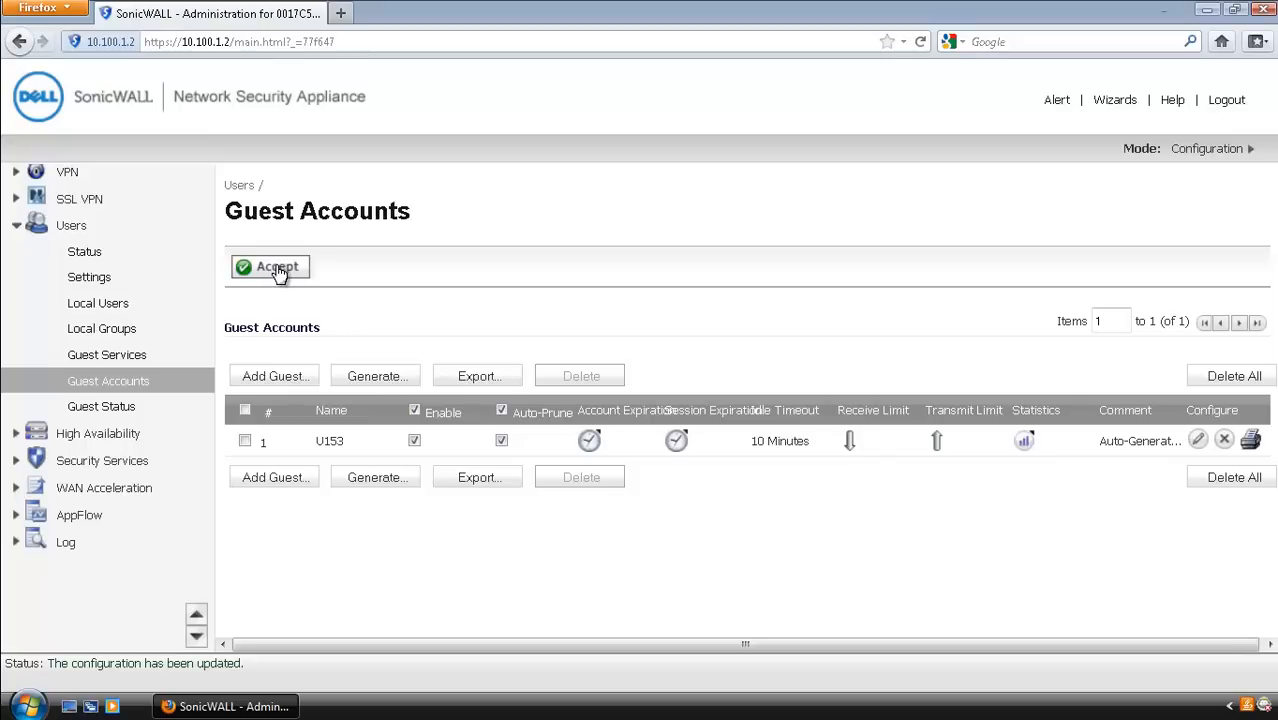
Step: Log out of the SonicWALL admin session
{"action": "left_click", "coordinate": [1230, 104]}
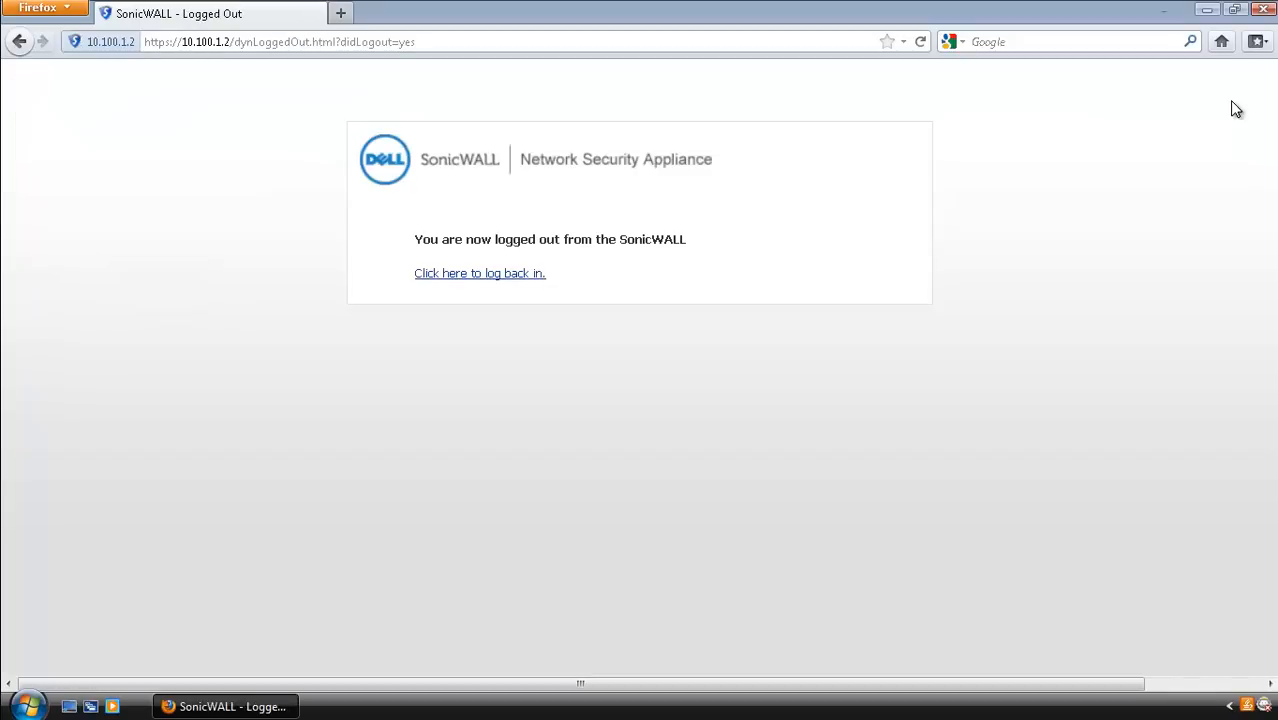